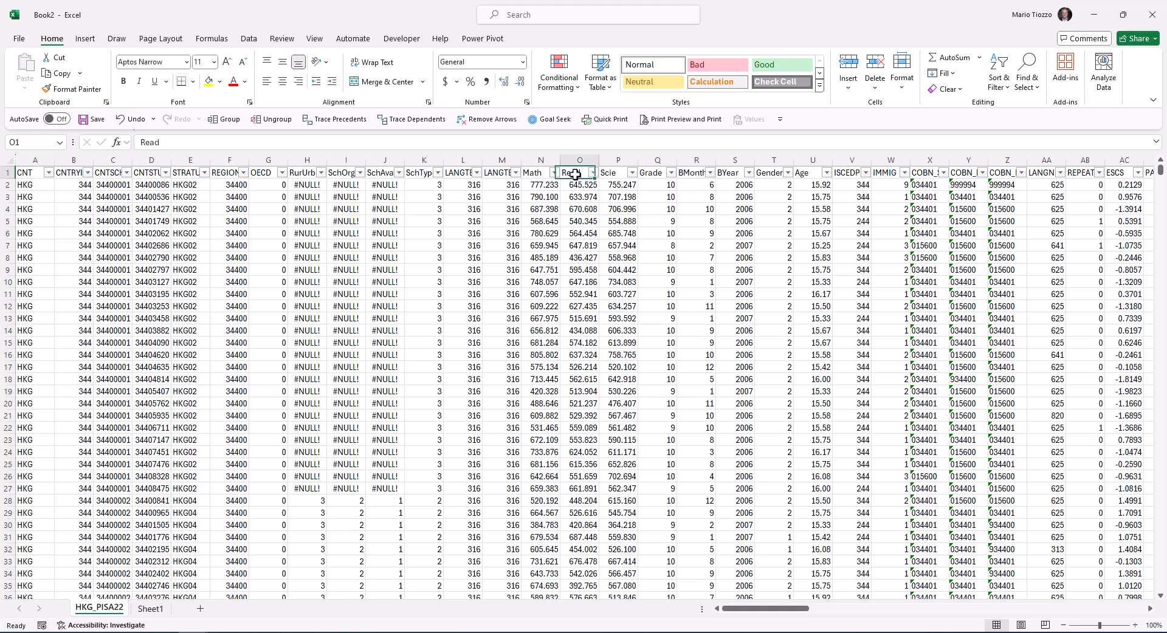
Copy the whole Read column, header included, from the HKG_PISA22 sheet into Sheet1 starting at cell A1
key(ctrl+shift+Down)
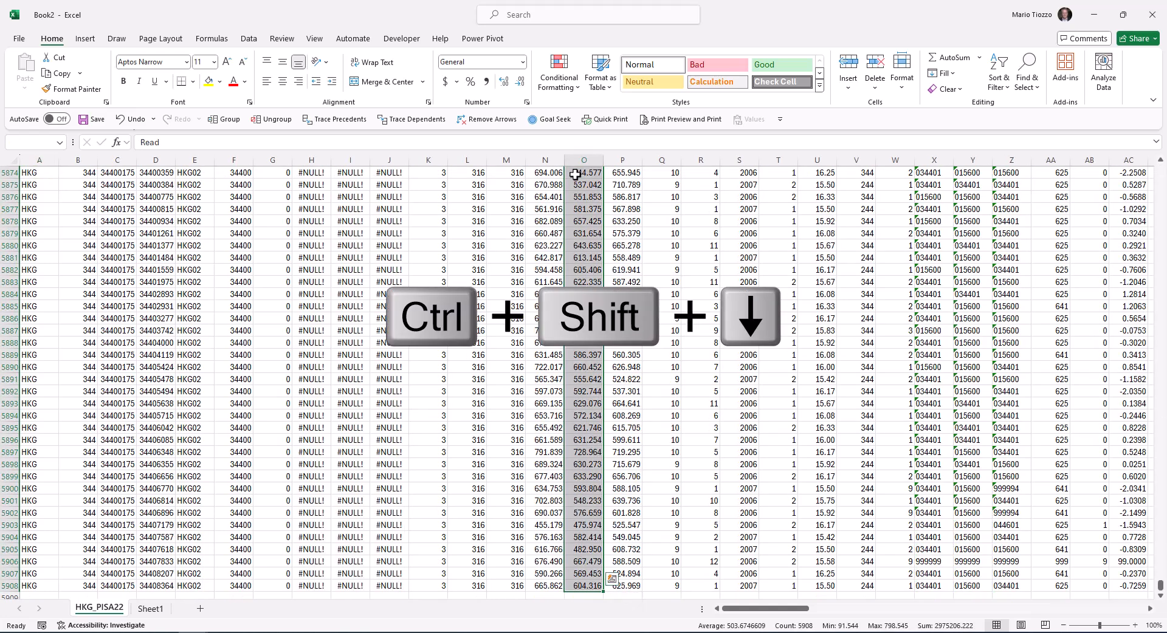
key(ctrl+c)
click(146, 609)
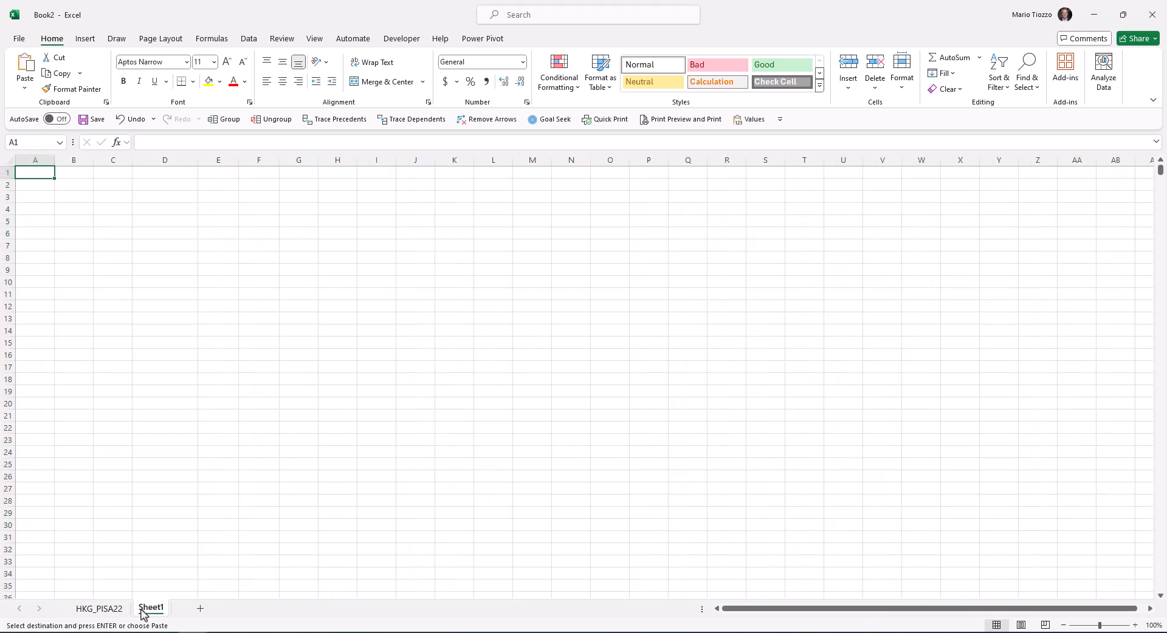
key(ctrl+v)
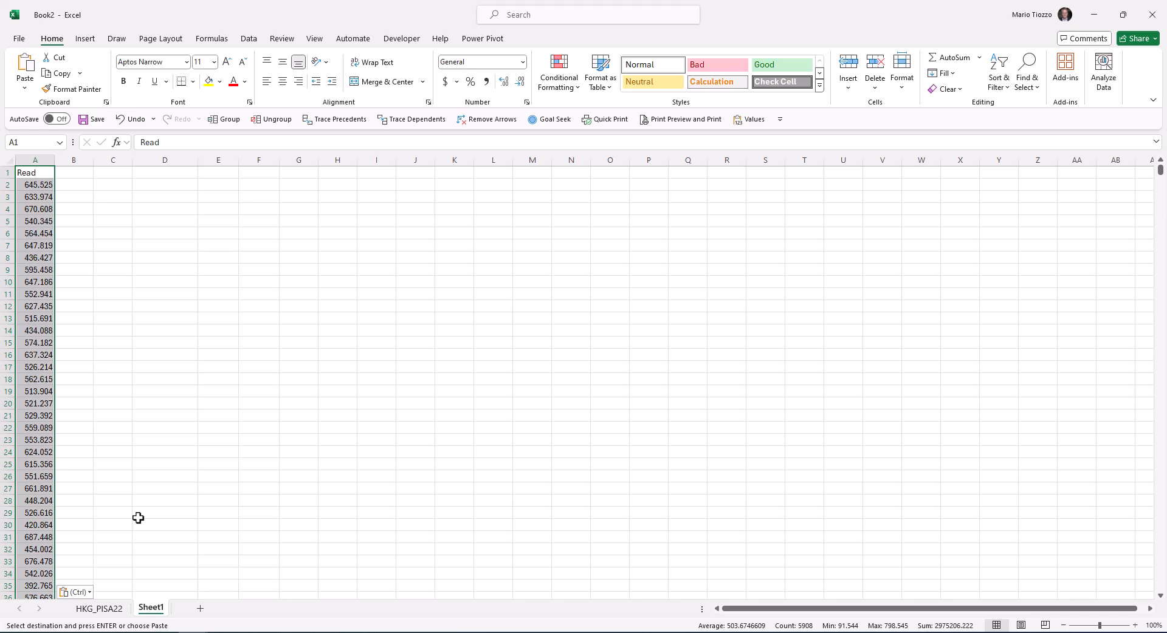
key(alt+Tab)
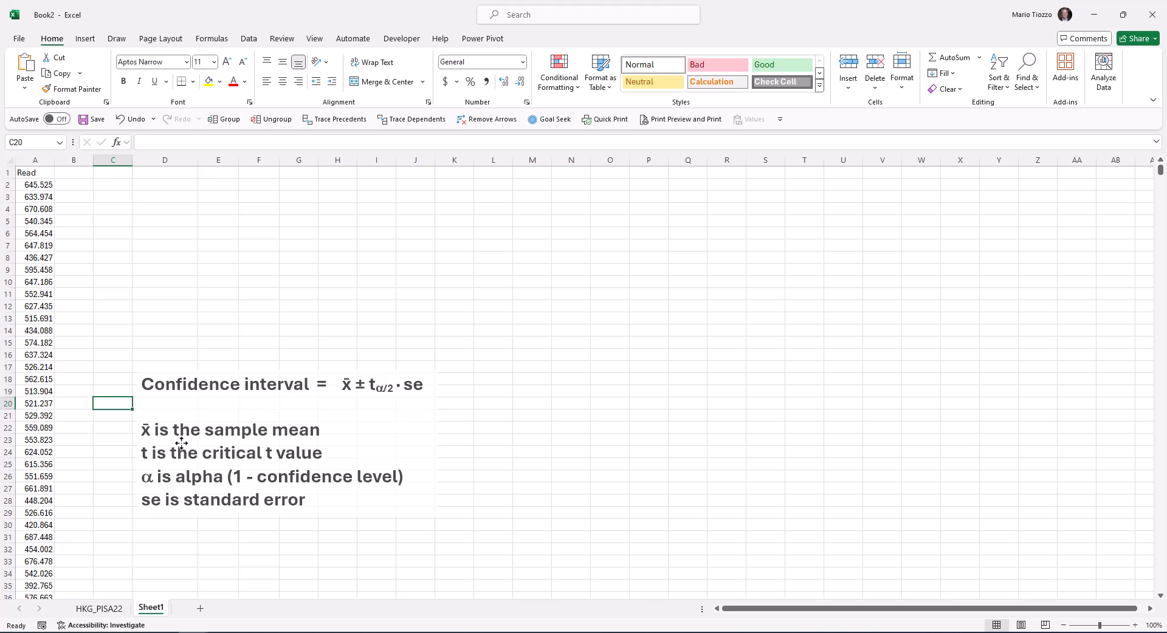
Calculate the sample mean of the Read scores in E2 with AVERAGE over A2:A5908
click(210, 189)
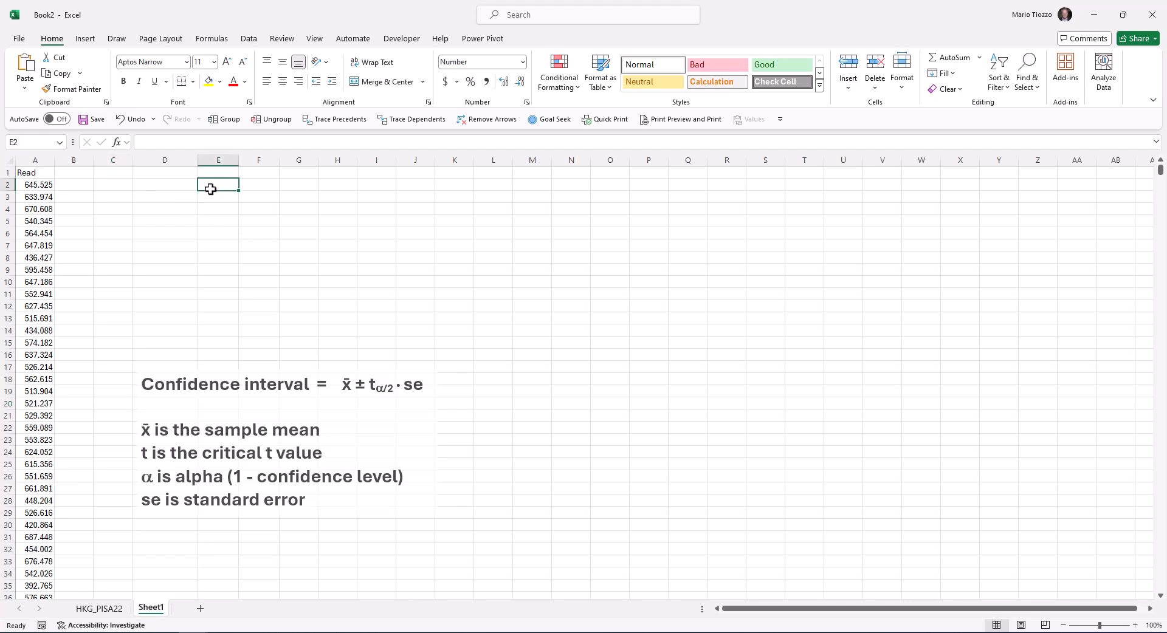
text(=)
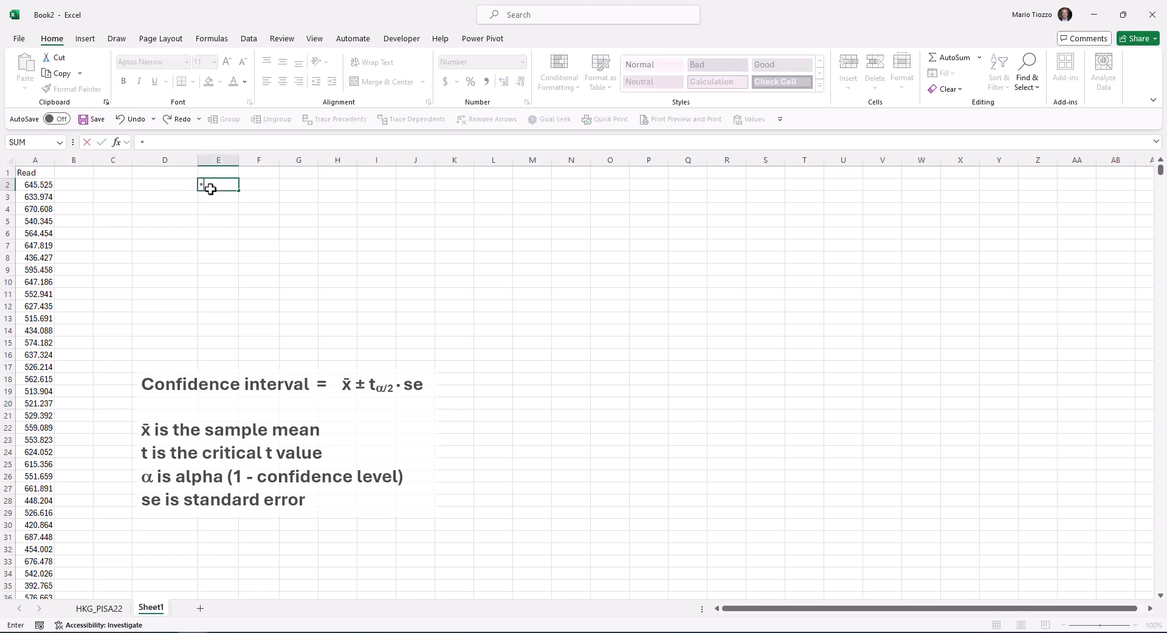
text(average()
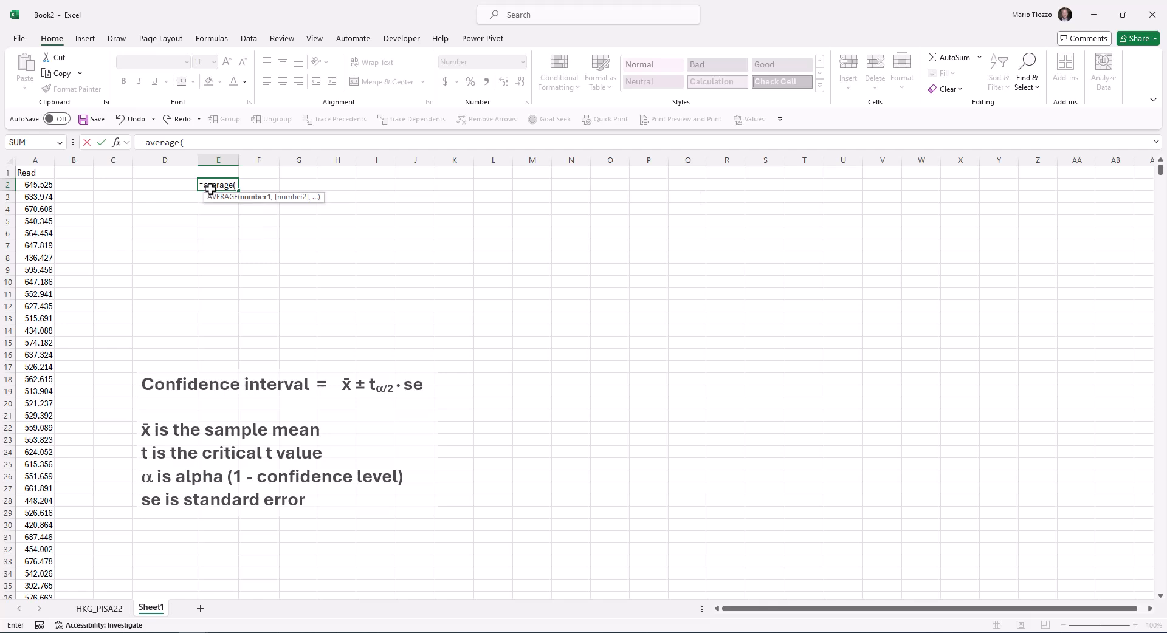
click(29, 184)
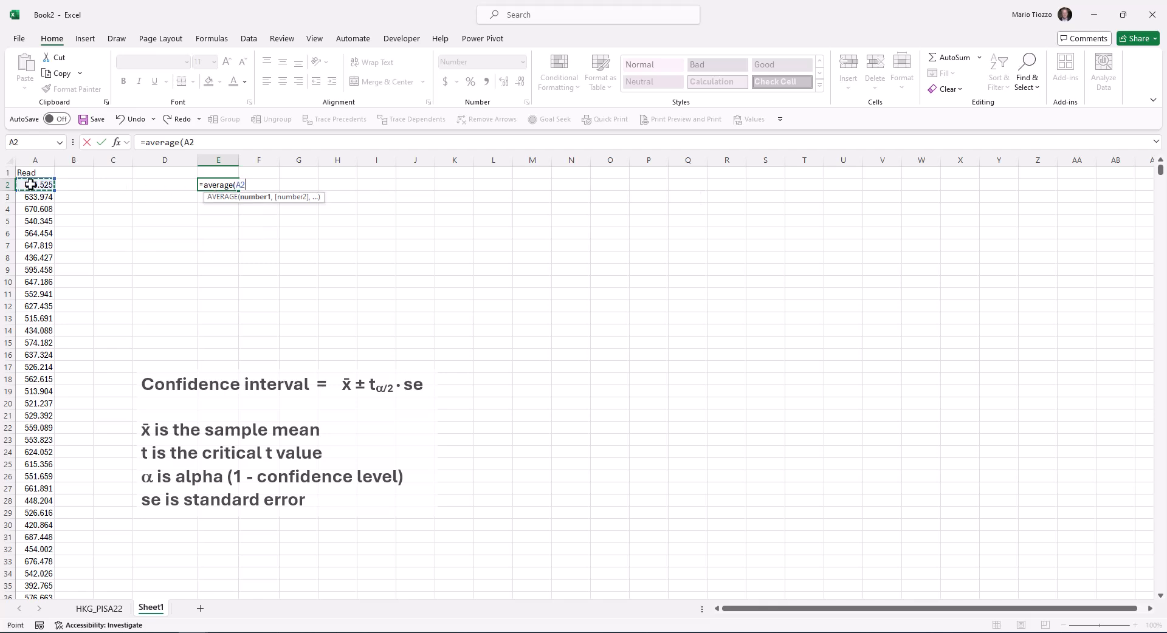
key(ctrl+shift+Down)
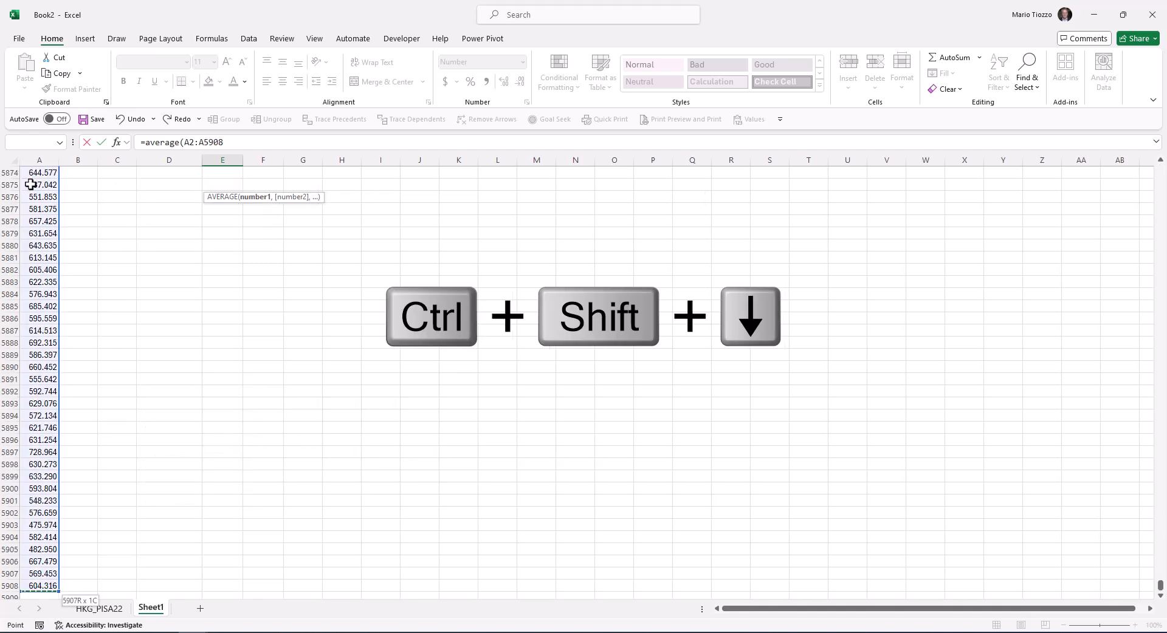
text())
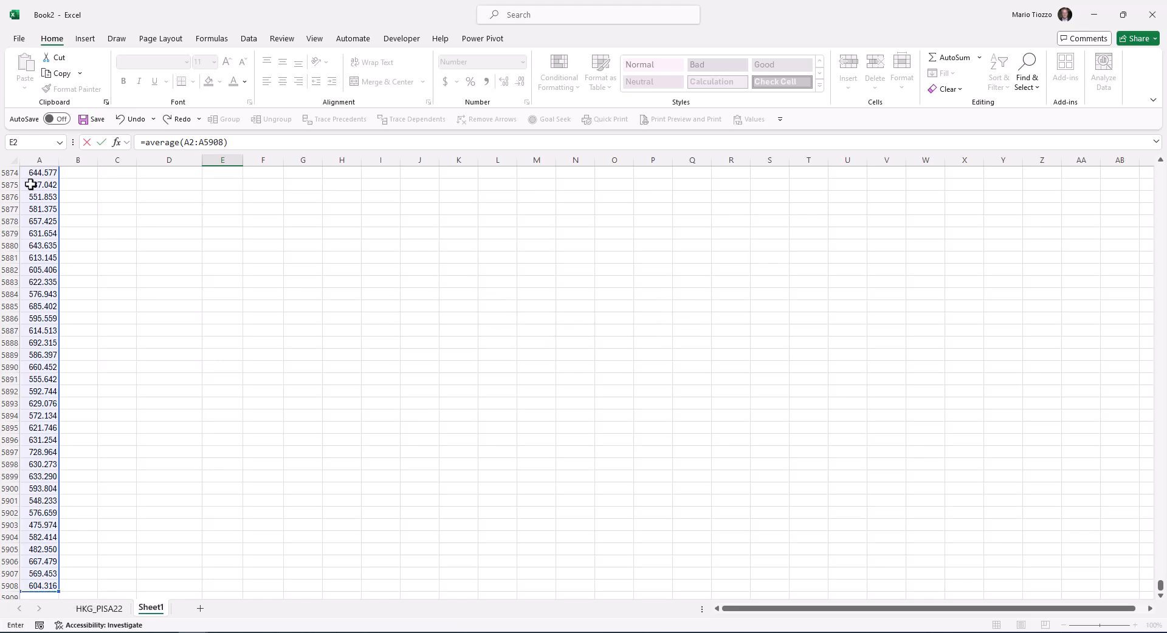
key(Return)
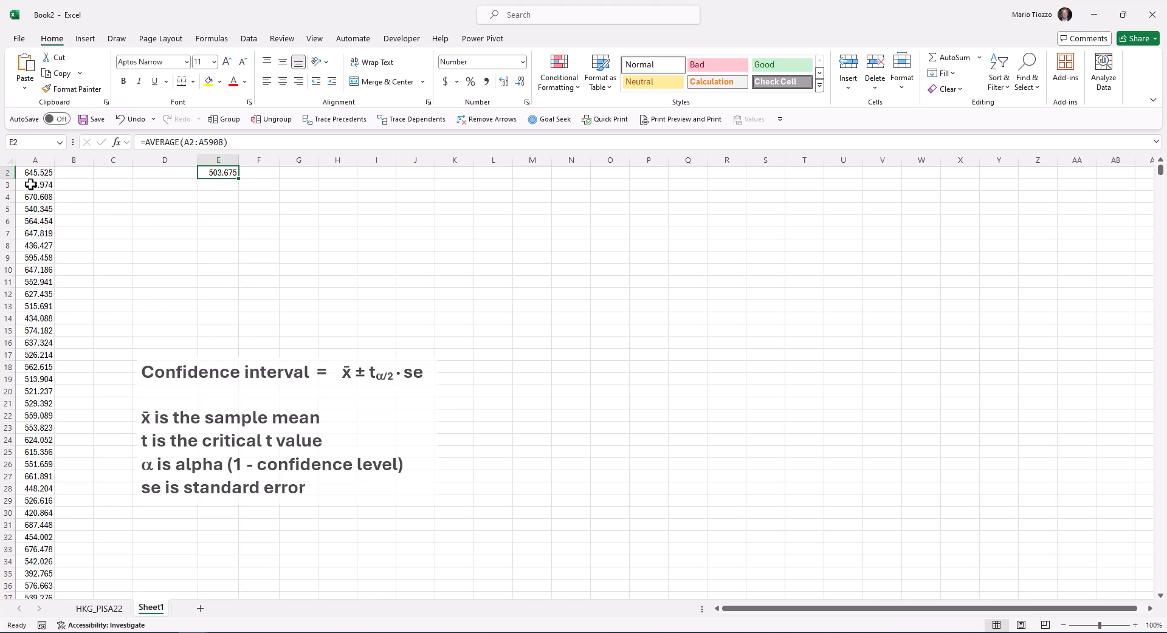
Label the mean by entering "Sample mean" in D2
key(Left)
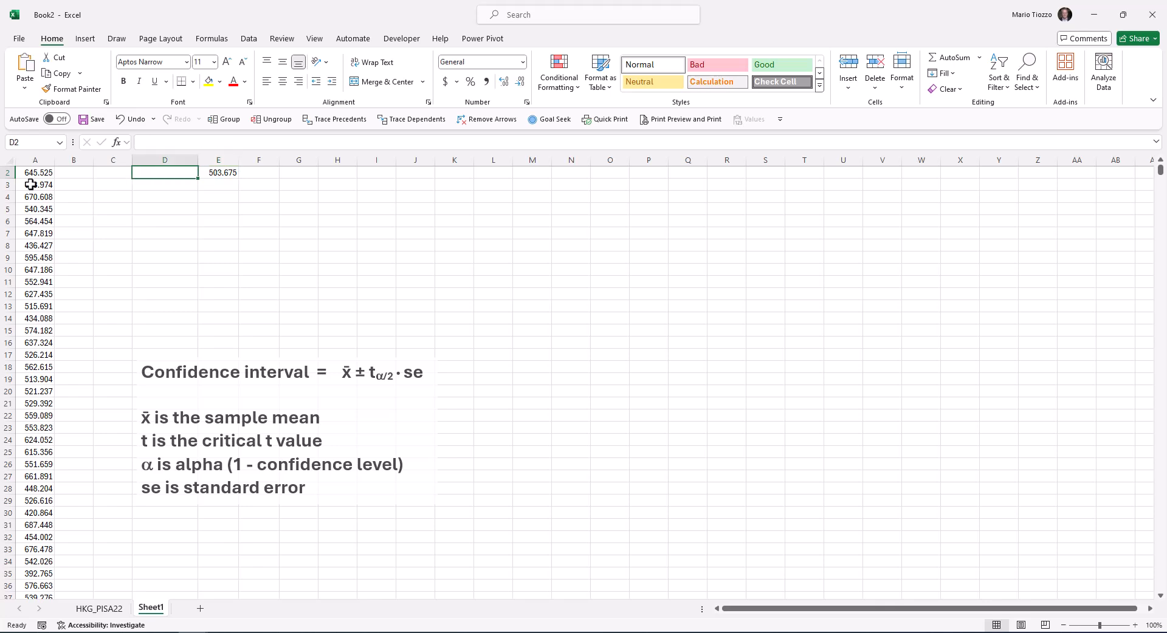
text(Sample mean)
key(Up)
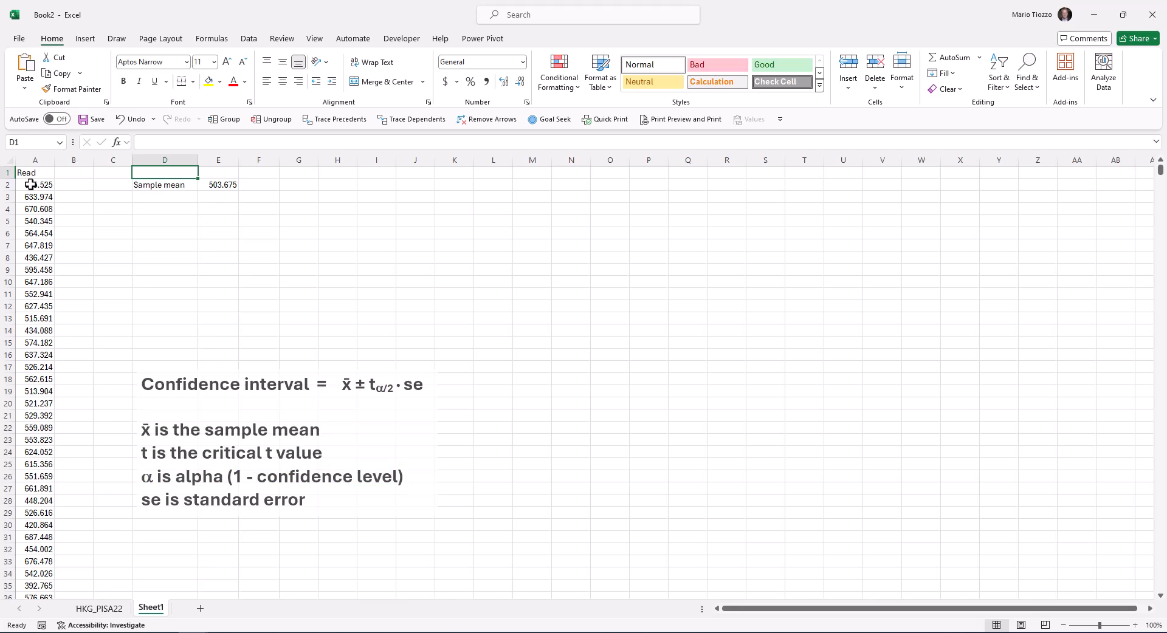
Add a "Confidence level" label in D3 and enter 95% in E3
key(Down)
key(Down)
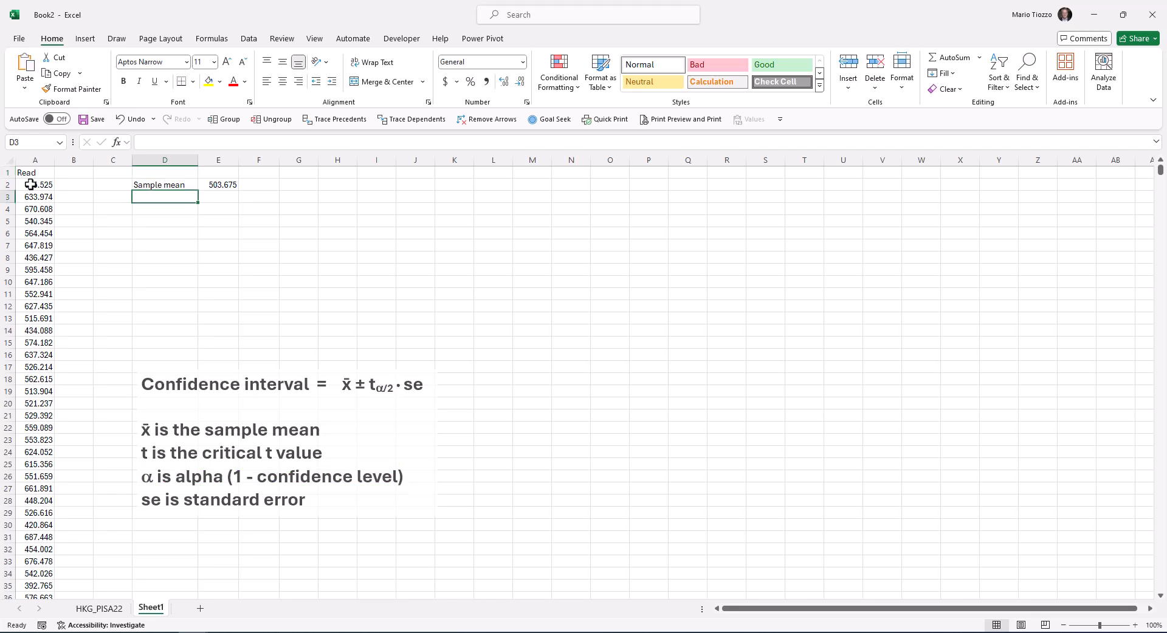
text(Confidence level)
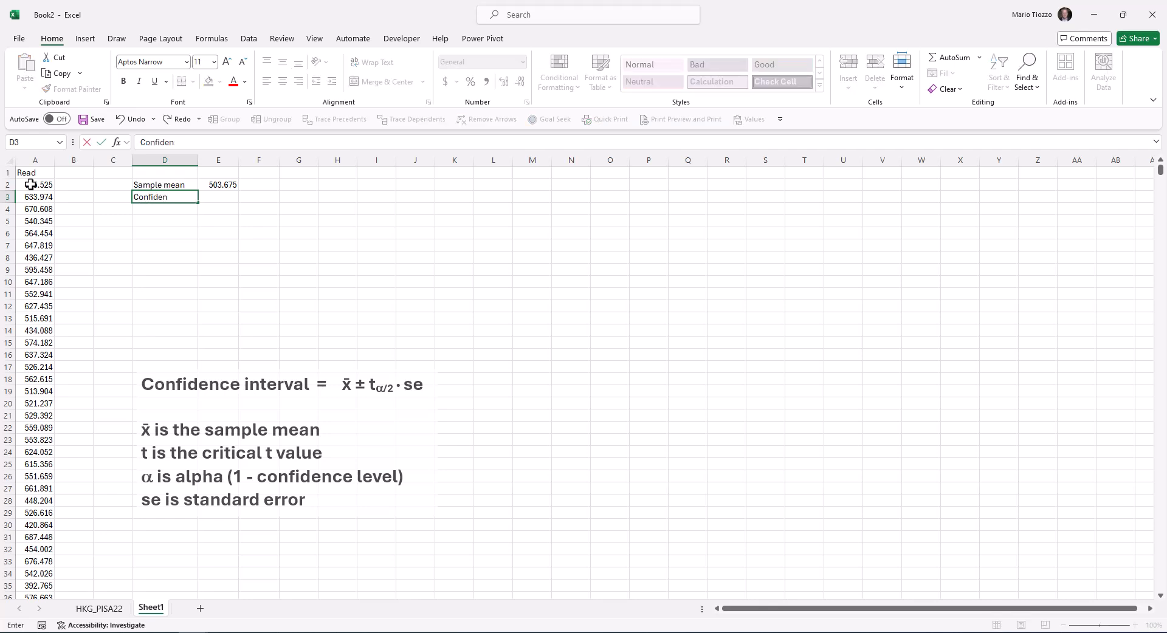
key(Tab)
text(95%)
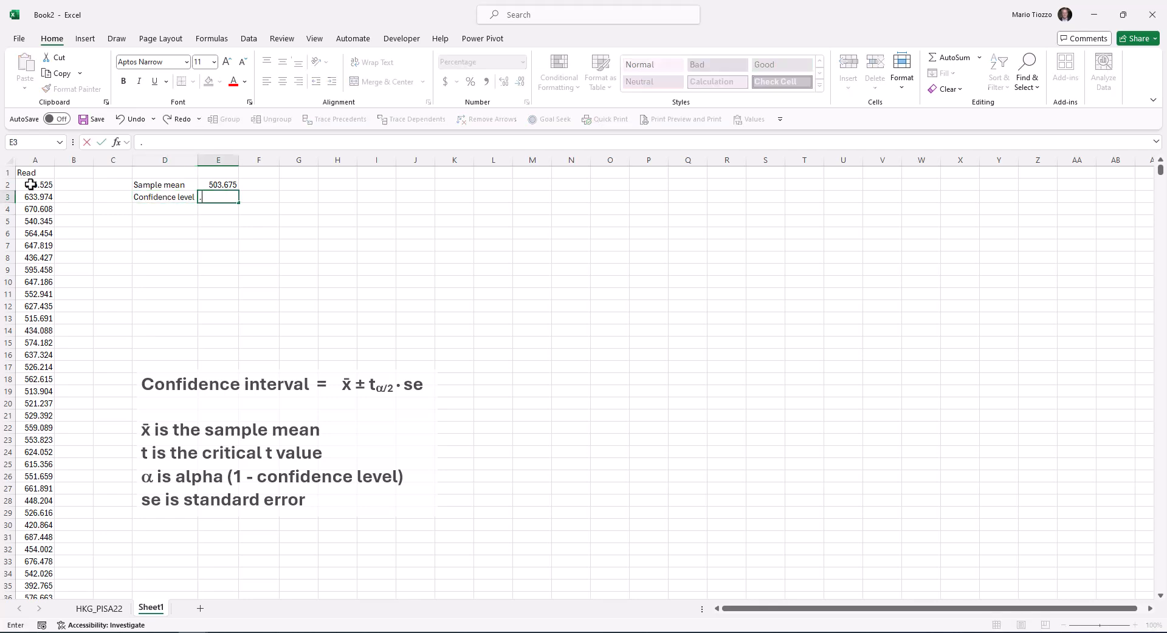
key(Return)
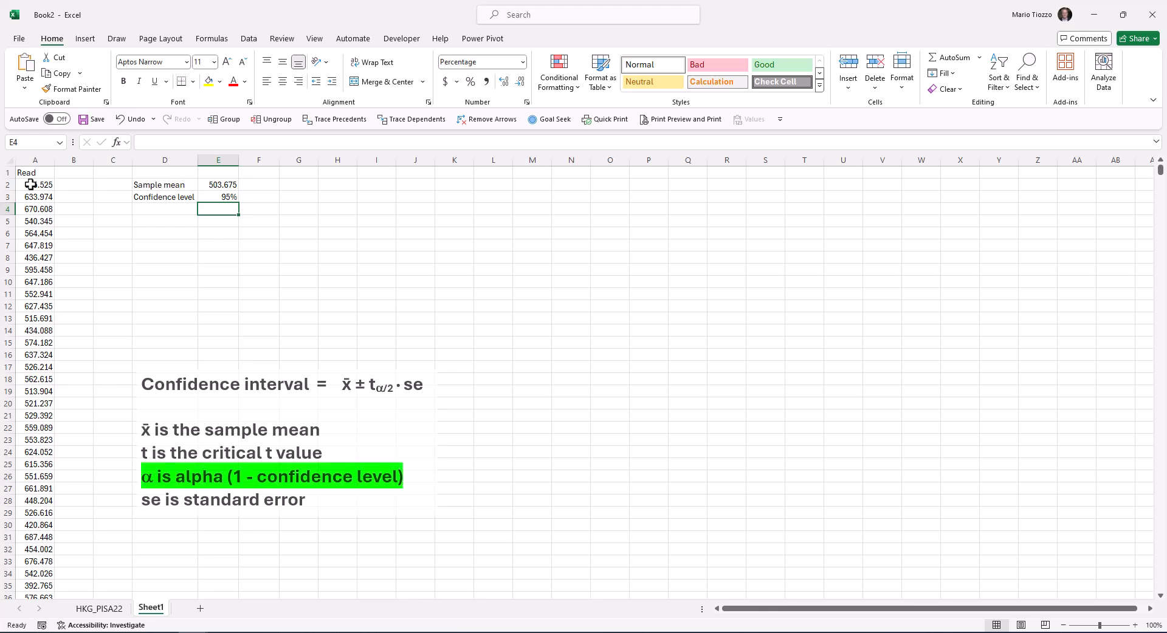
Calculate alpha in E4 as 1 minus the confidence level in E3, and label it "Alpha" in D4
text(=1-)
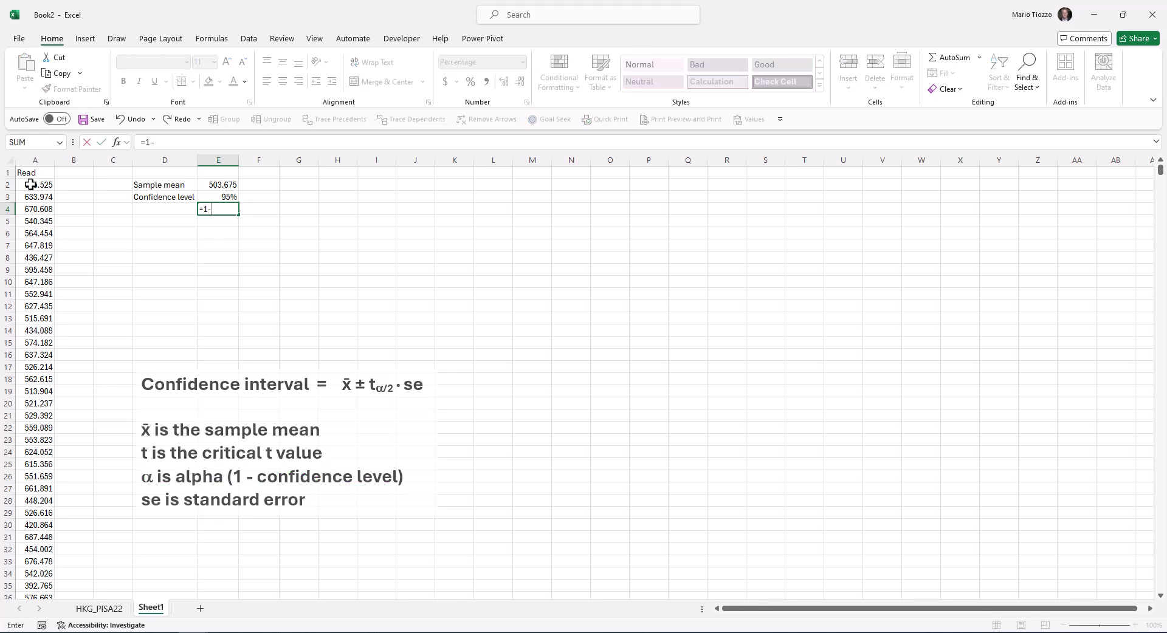
key(Up)
key(Return)
key(Up)
key(Left)
text(Alpha)
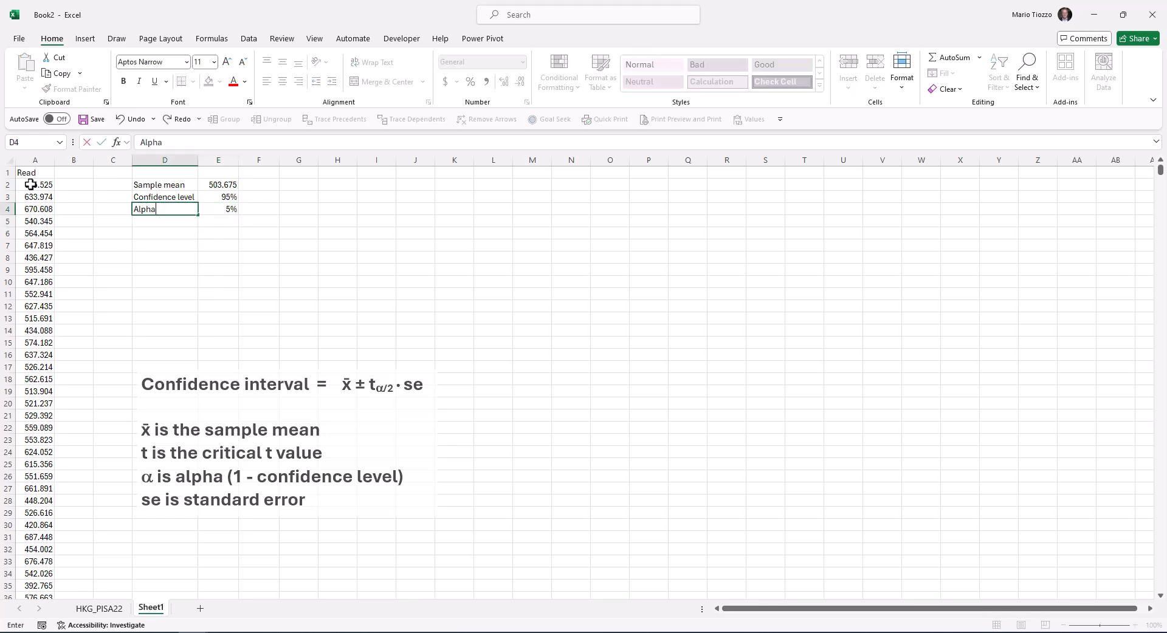
key(Return)
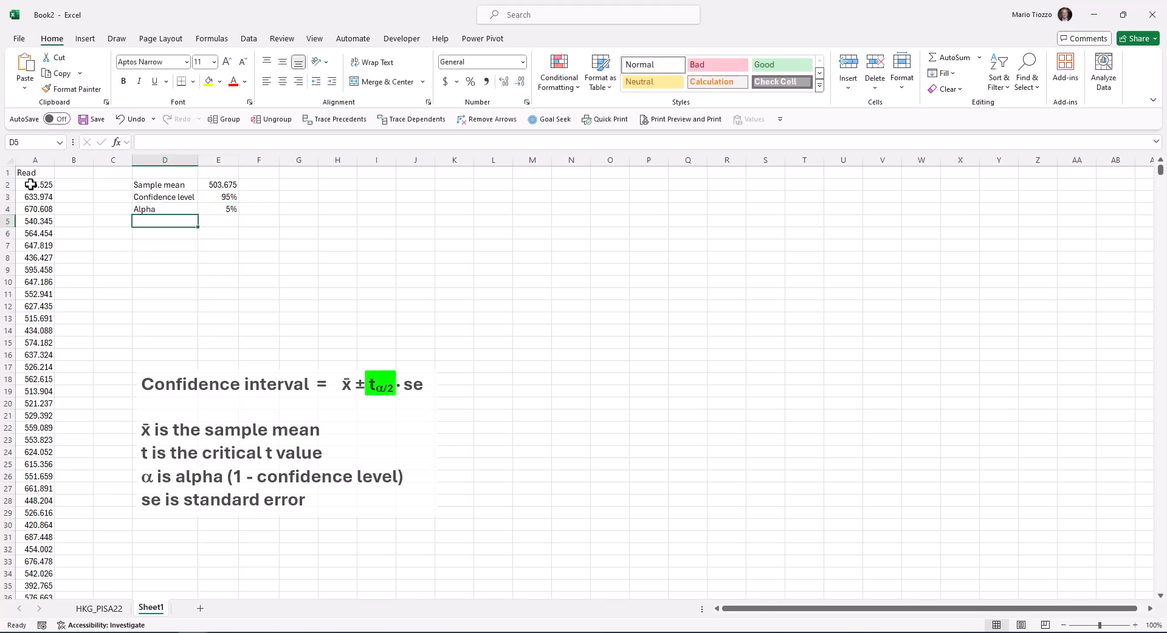
Calculate half of alpha in E5 as E4/2 and label it "Alpha ÷ 2" in D5
key(Right)
text(=)
key(Up)
text(/2)
key(Return)
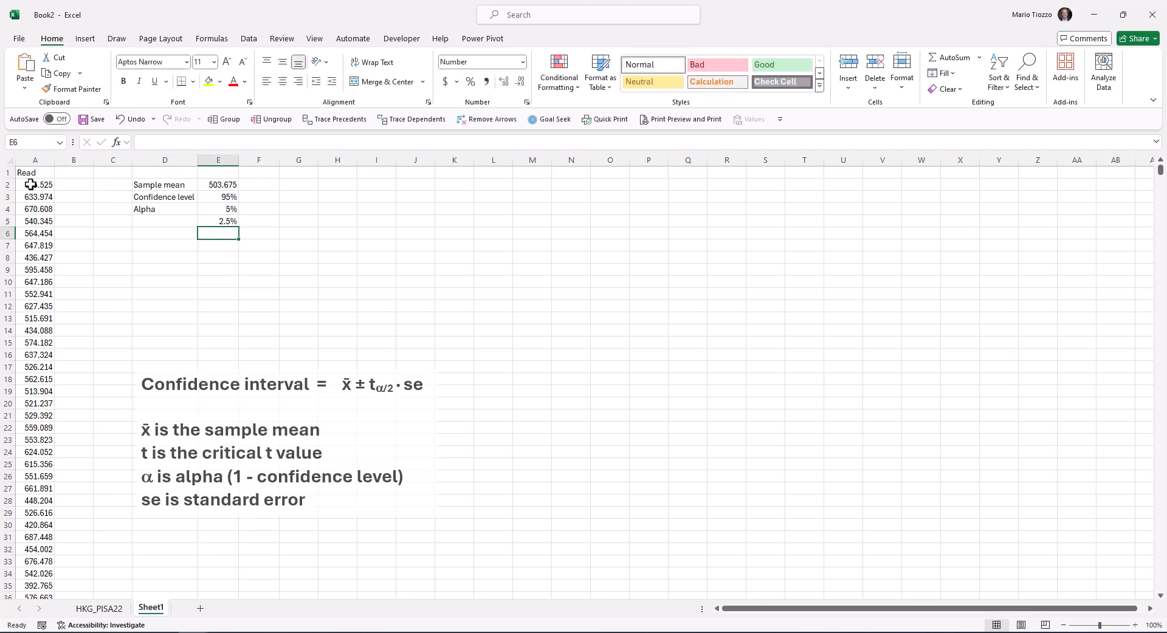
click(153, 222)
key(ctrl+c)
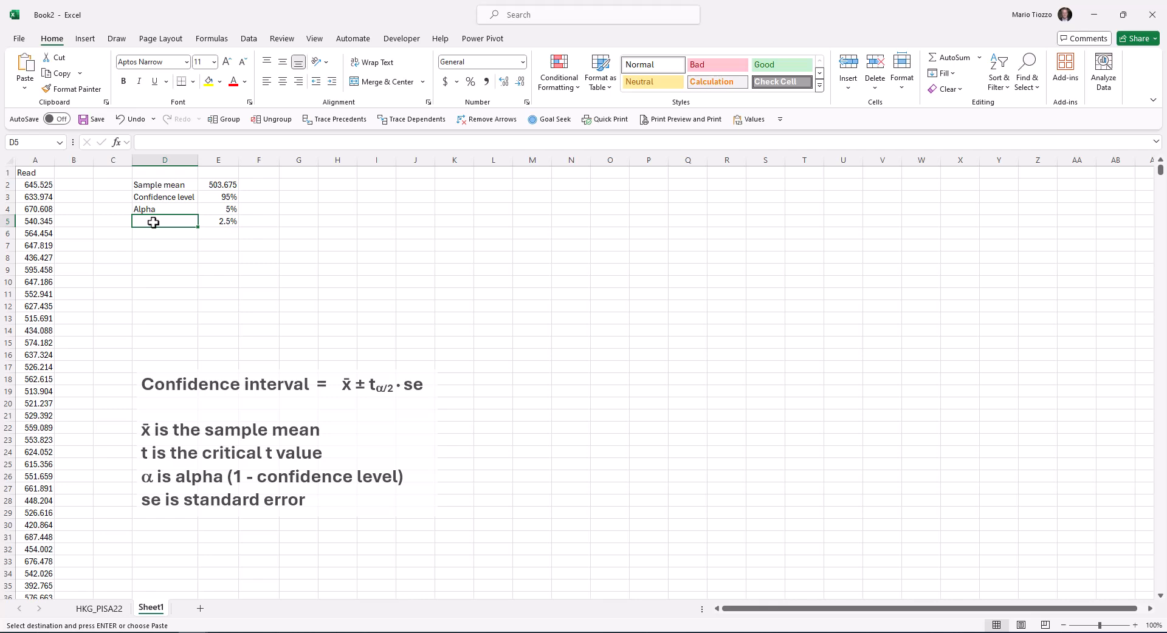
key(ctrl+v)
click(157, 235)
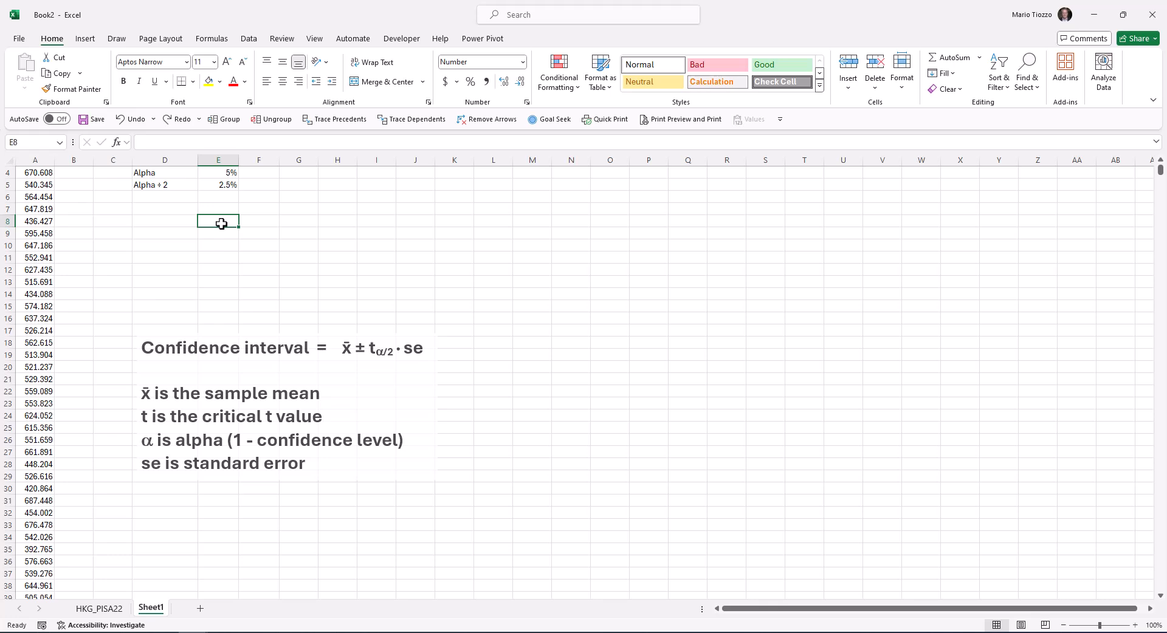
Count the Read observations in E8 with COUNT over A2:A5908
text(=)
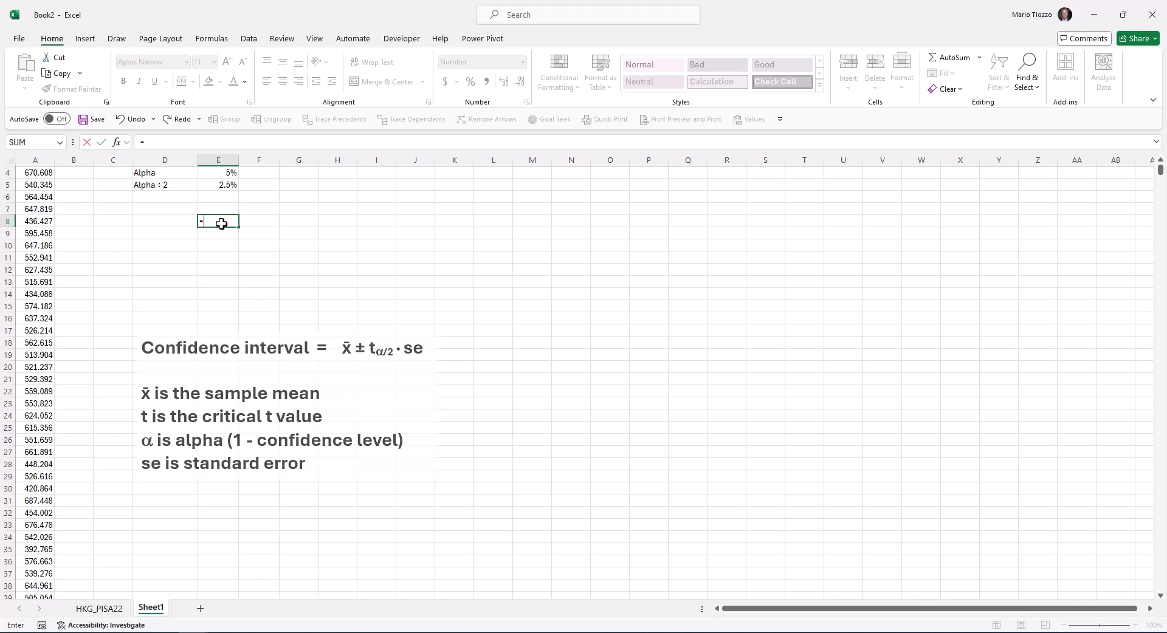
text(count()
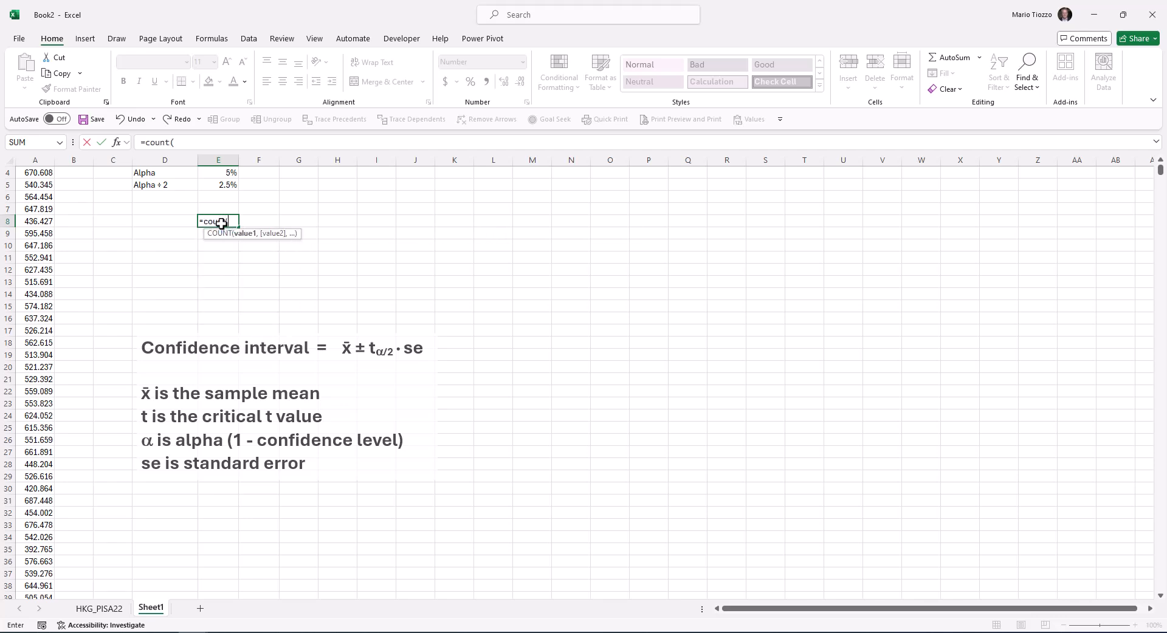
scroll(221, 223, up, 1)
click(28, 188)
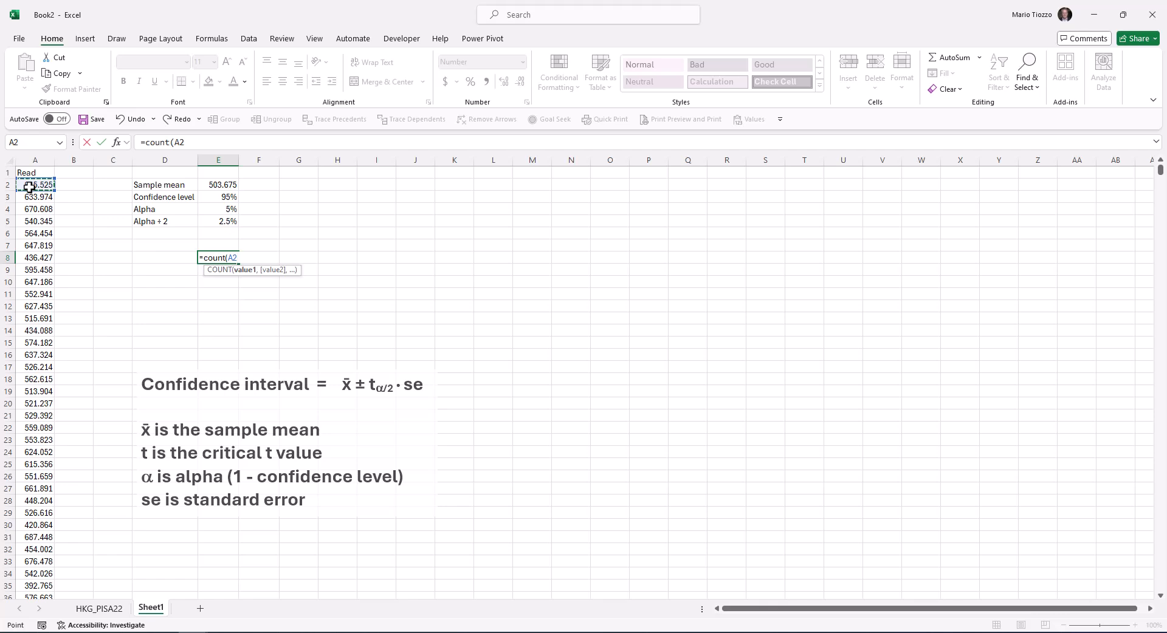
key(ctrl+shift+Down)
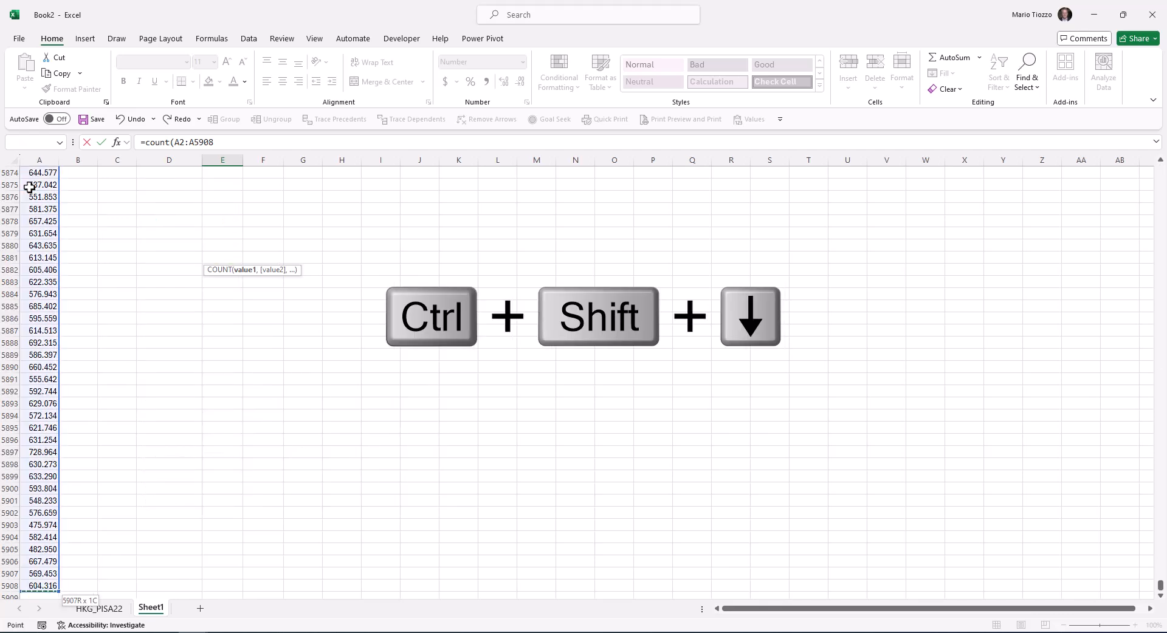
text())
key(Return)
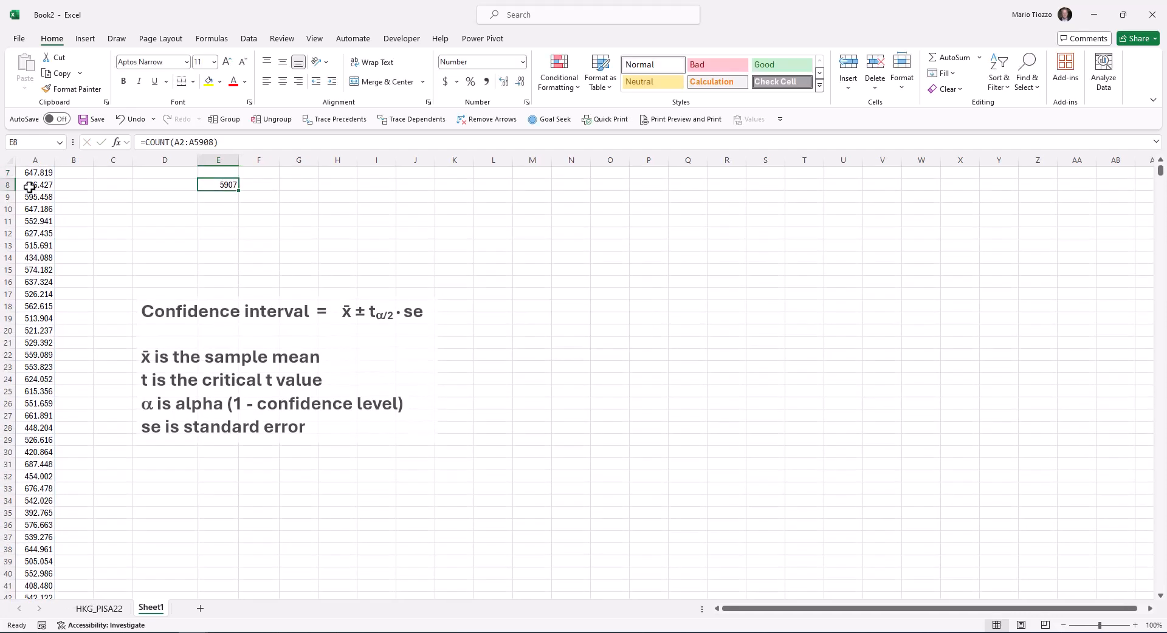
Label the observation count by entering "# obs" in D8
key(Left)
text(# obs)
key(Return)
key(Up)
key(Up)
key(Up)
key(Up)
key(Up)
key(Up)
key(Up)
key(Up)
key(Down)
key(Down)
key(Down)
key(Down)
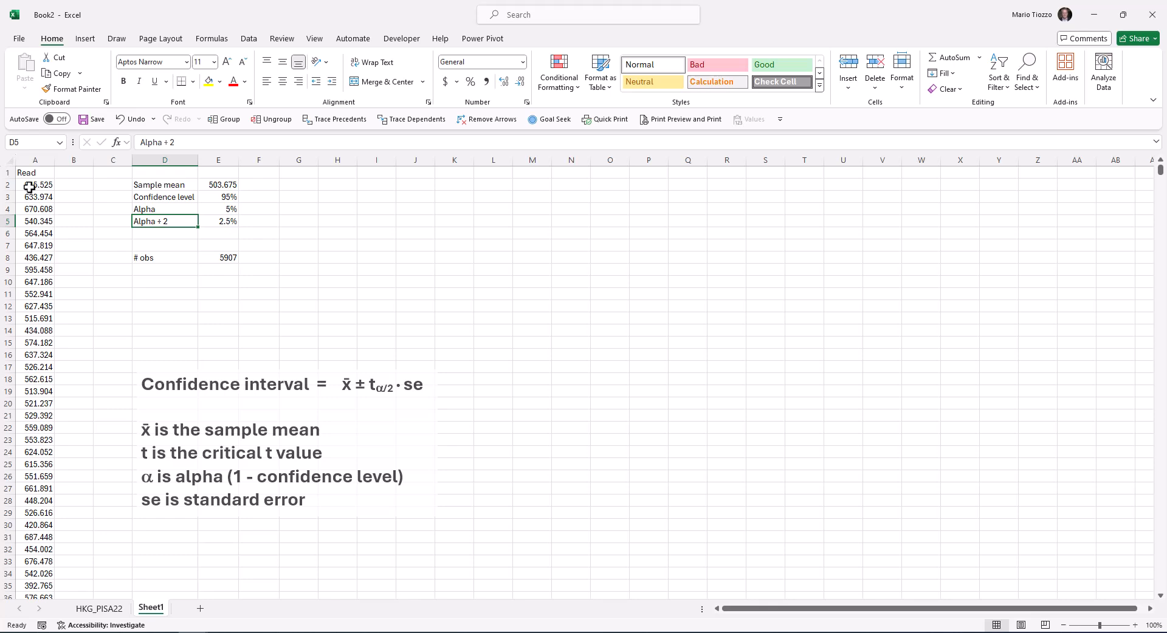
Calculate the critical t value in E6 with T.INV, using E5 as probability and E8-1 as degrees of freedom
click(224, 235)
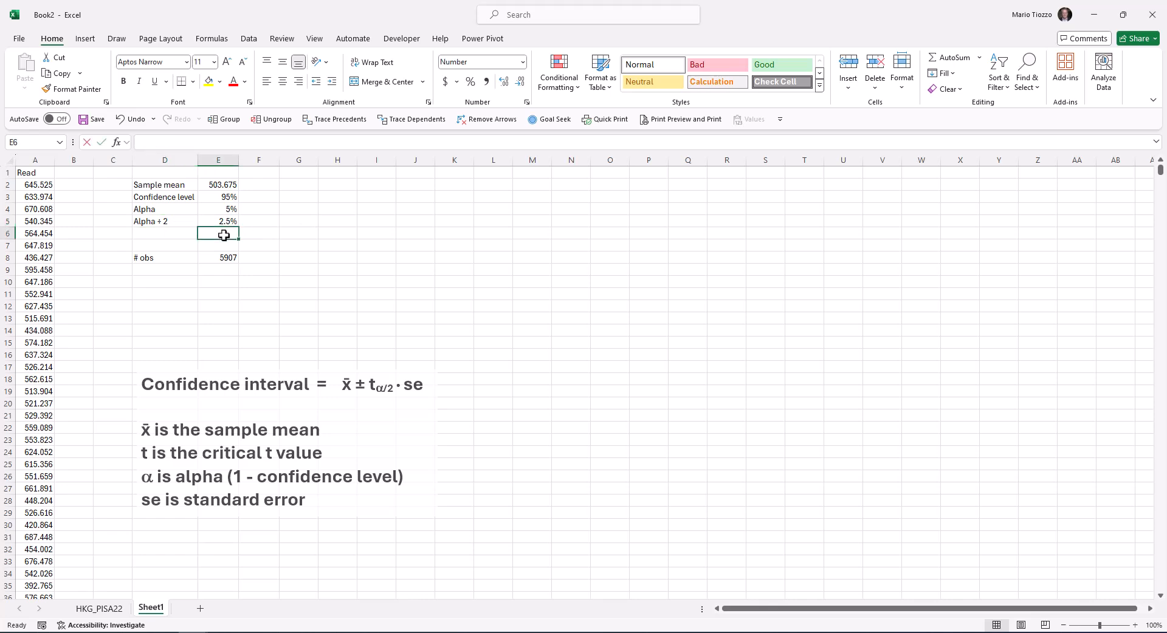
text(=)
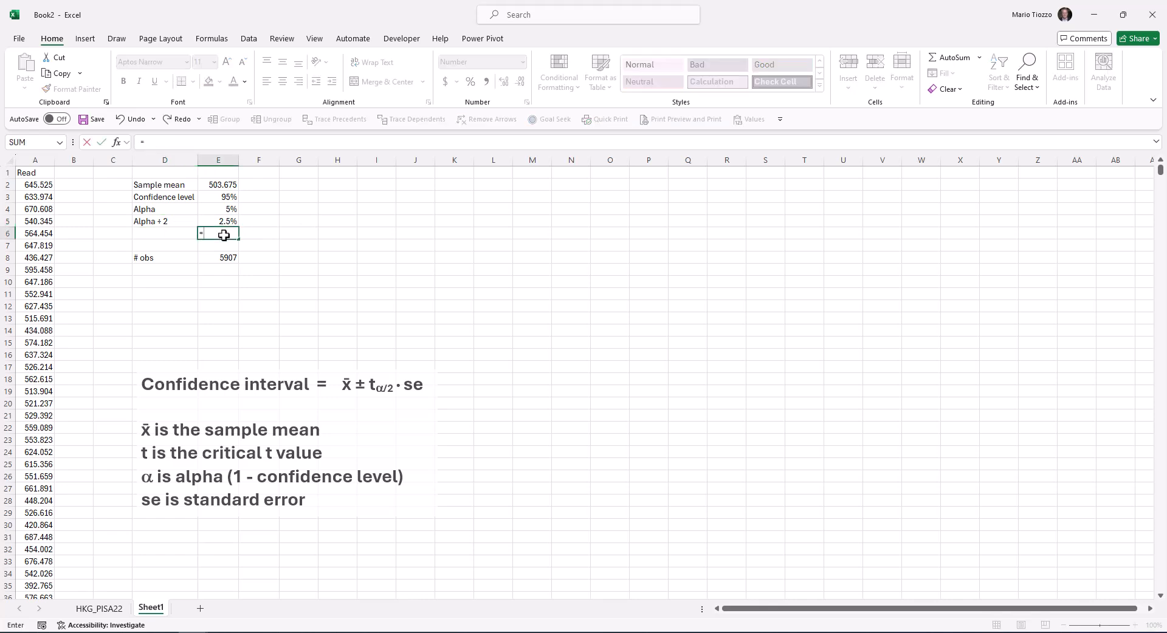
text(t.inv)
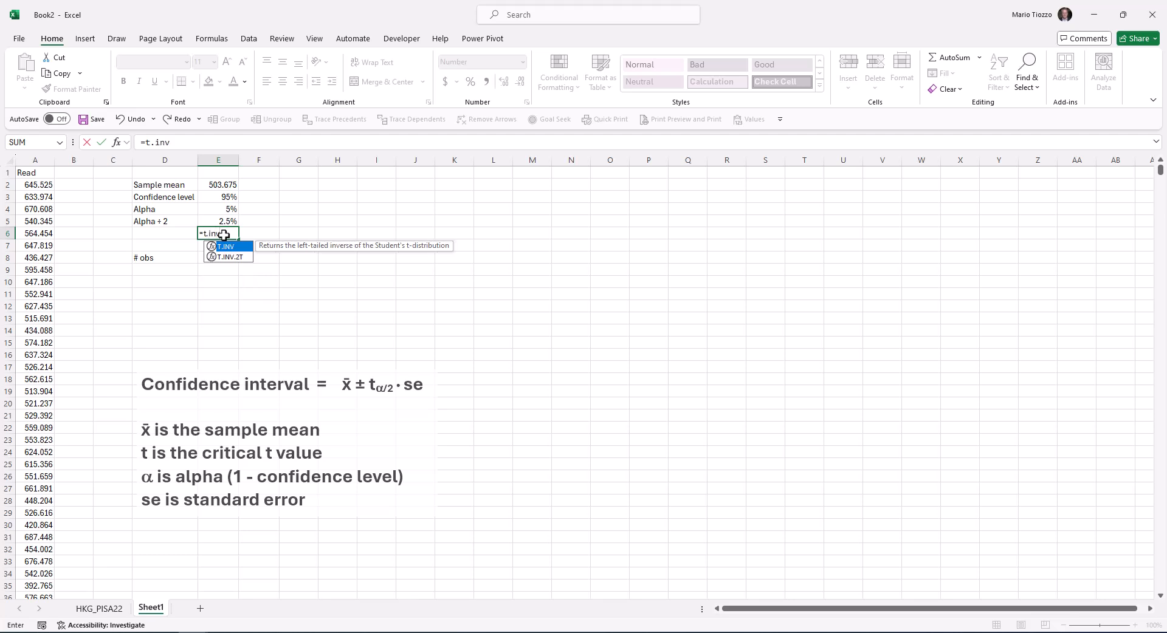
text(()
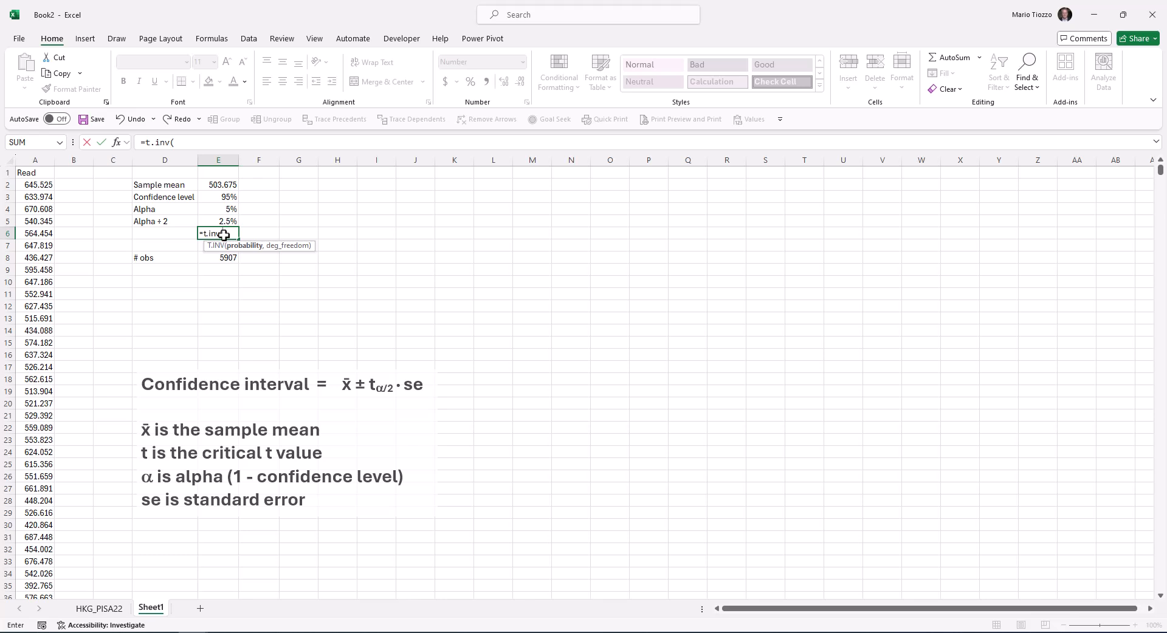
click(217, 219)
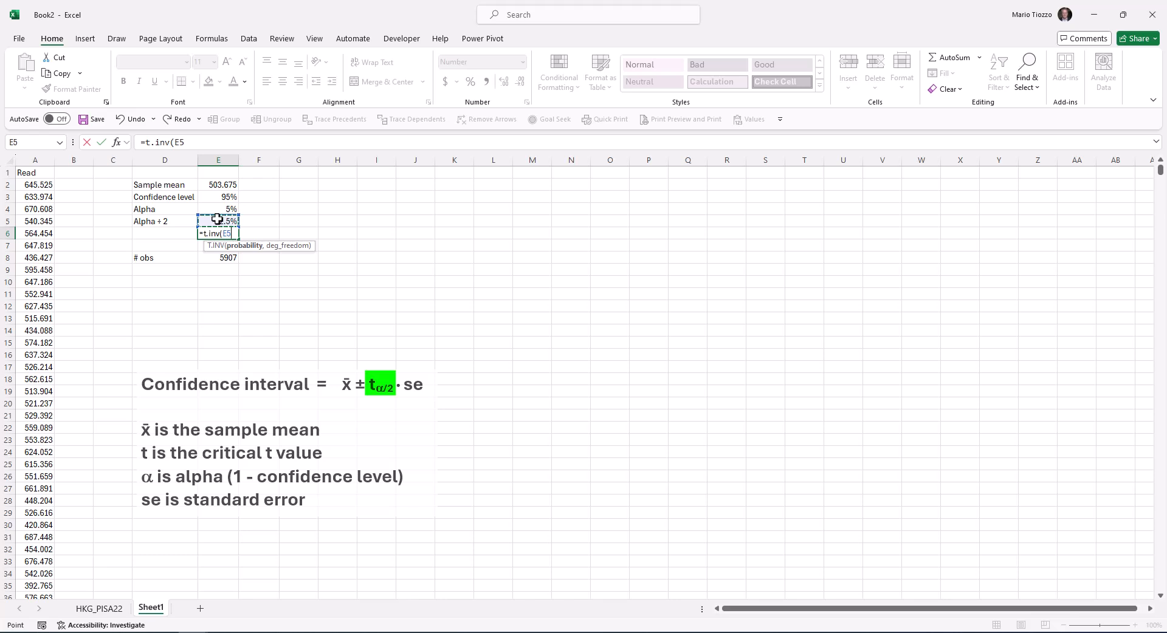
text(,)
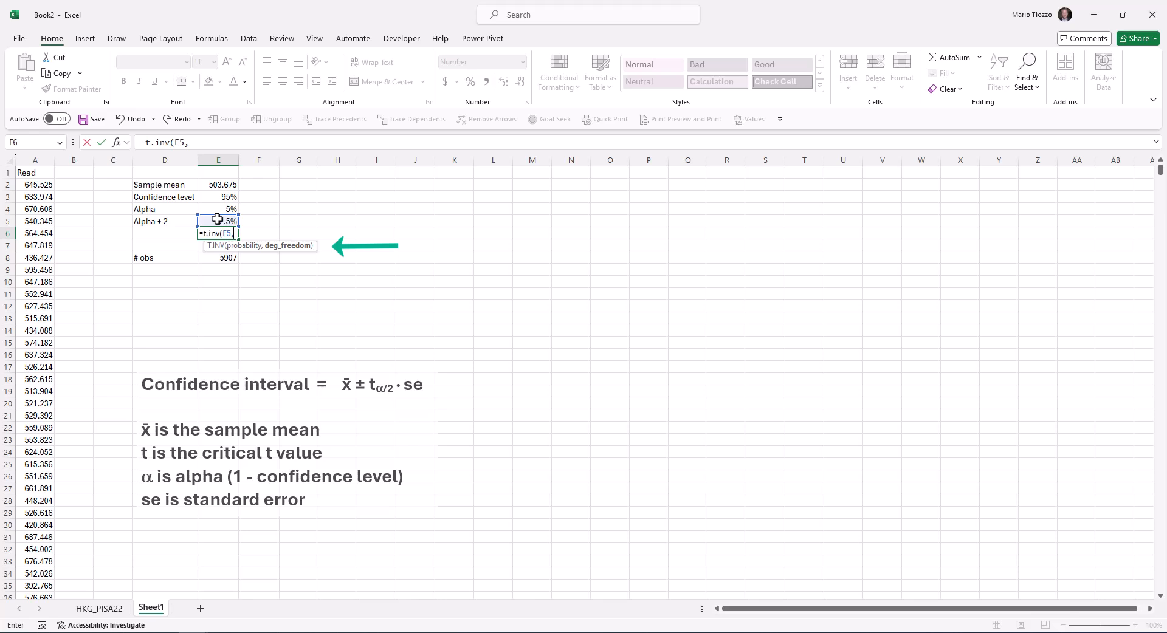
click(211, 258)
text(-1))
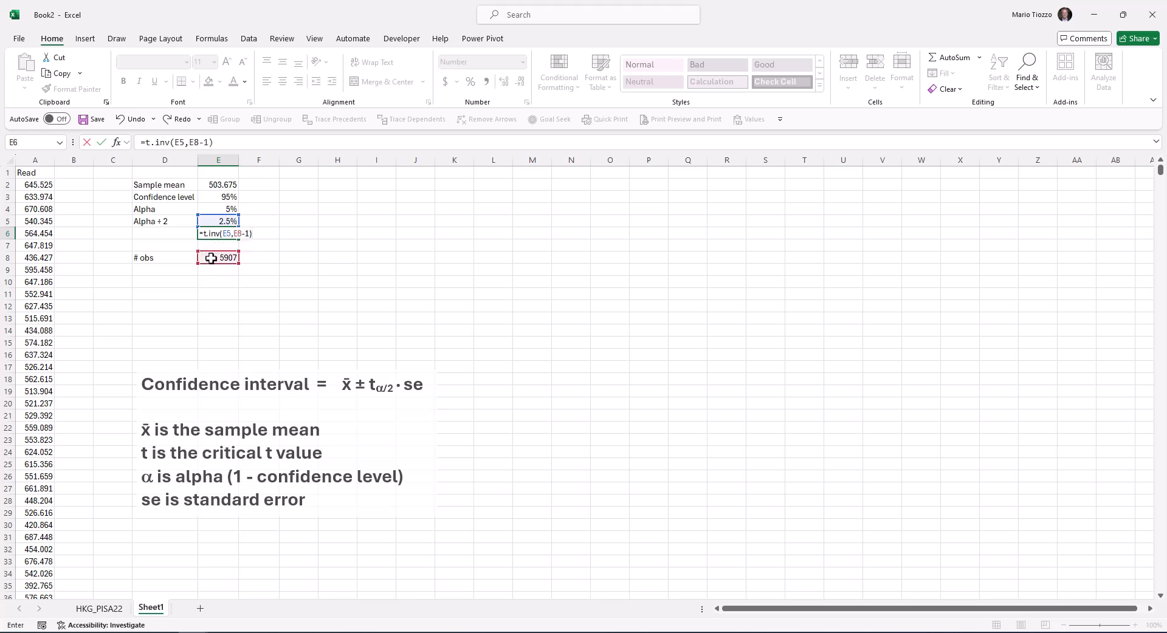
key(Return)
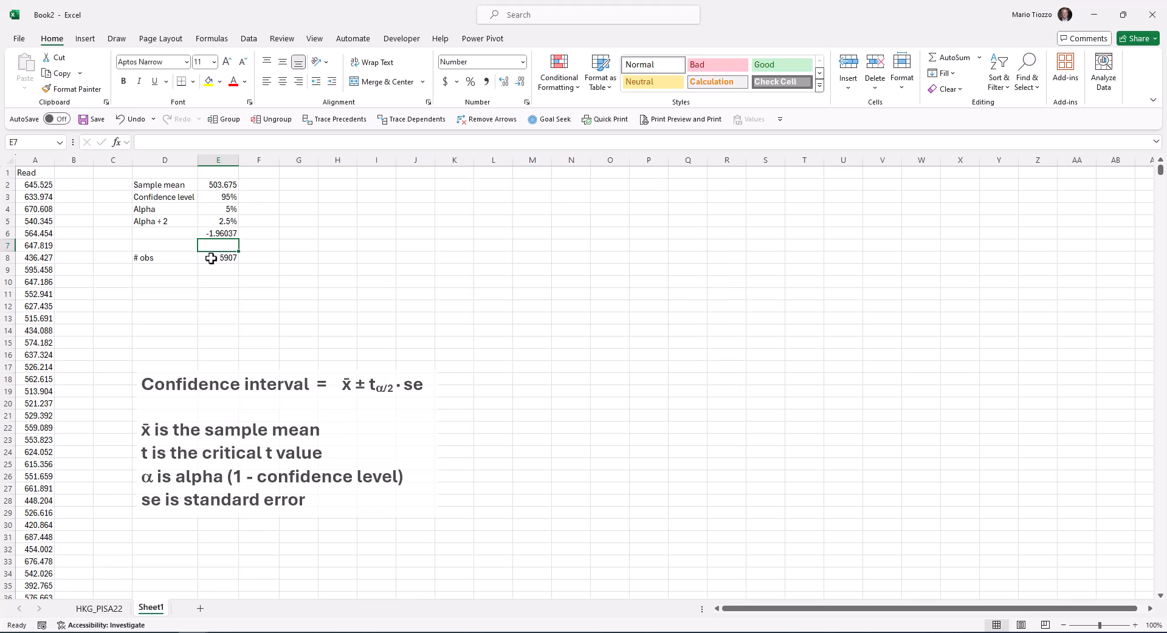
Change the probability argument of the T.INV formula in E6 to 1-E5
click(224, 233)
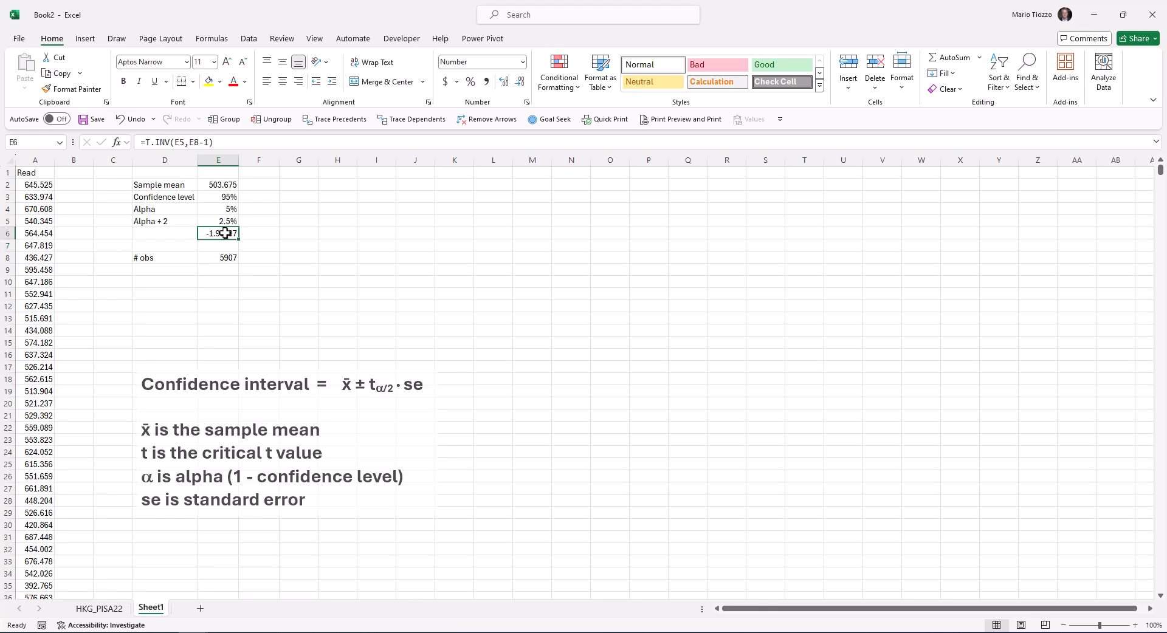
click(175, 142)
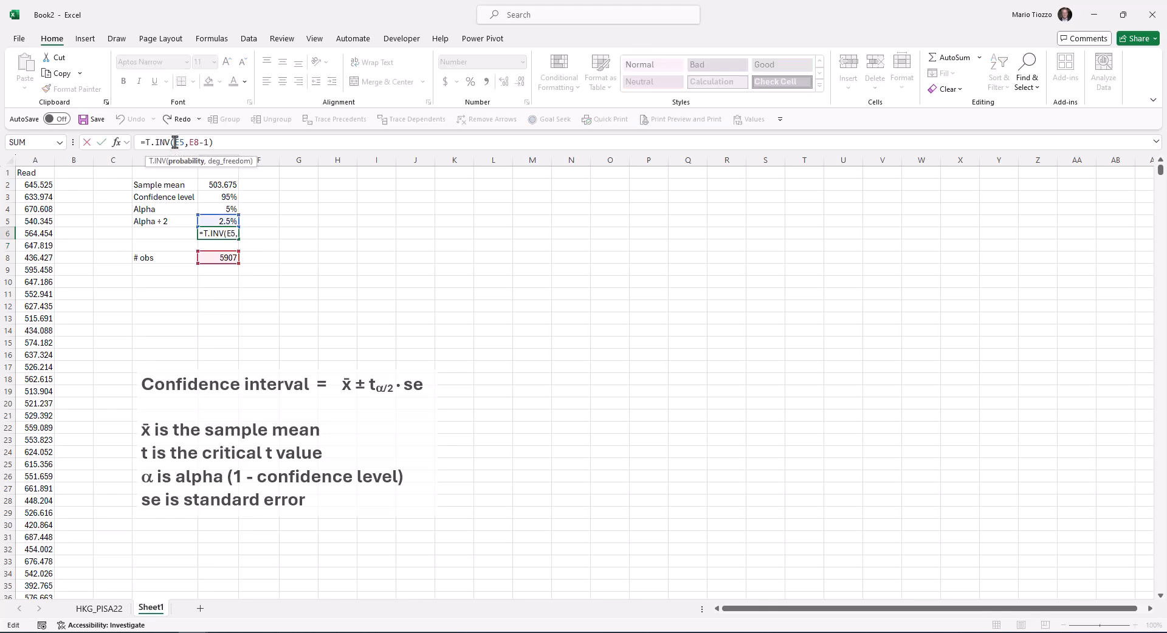
text(1-)
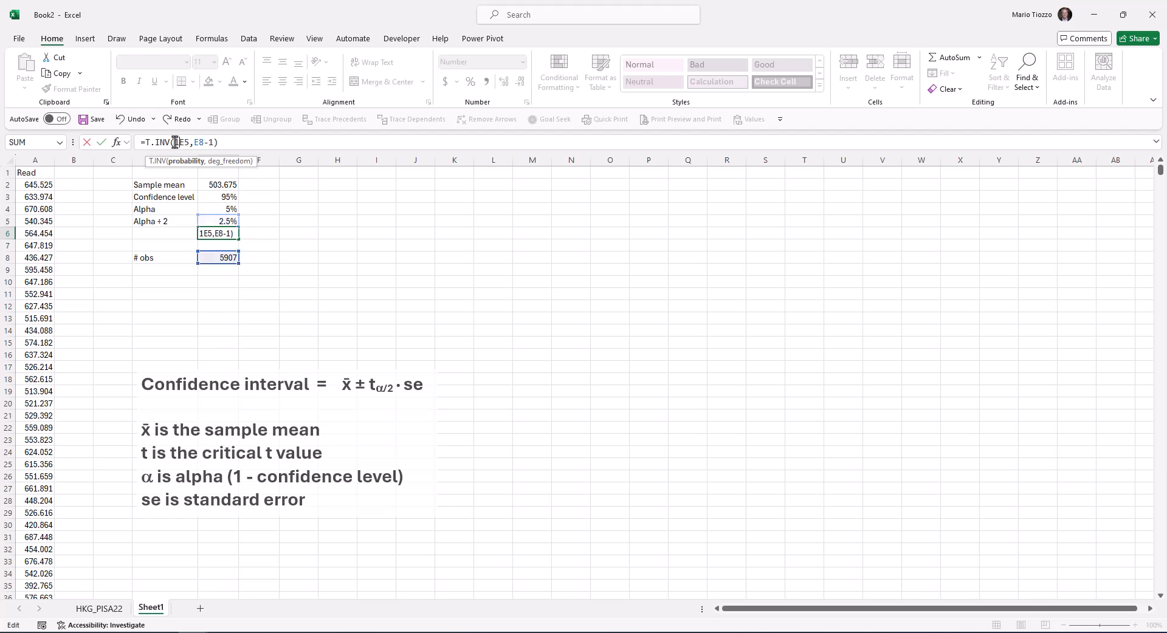
key(Return)
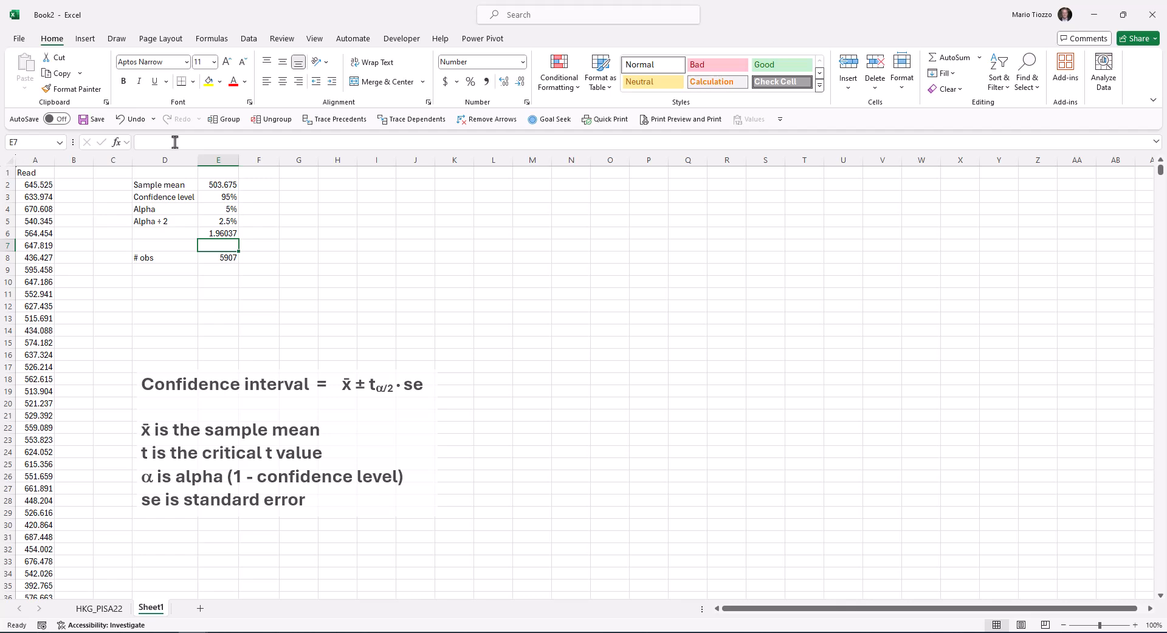
Label the critical t result by entering "Critical T value" in D6
key(Up)
key(Left)
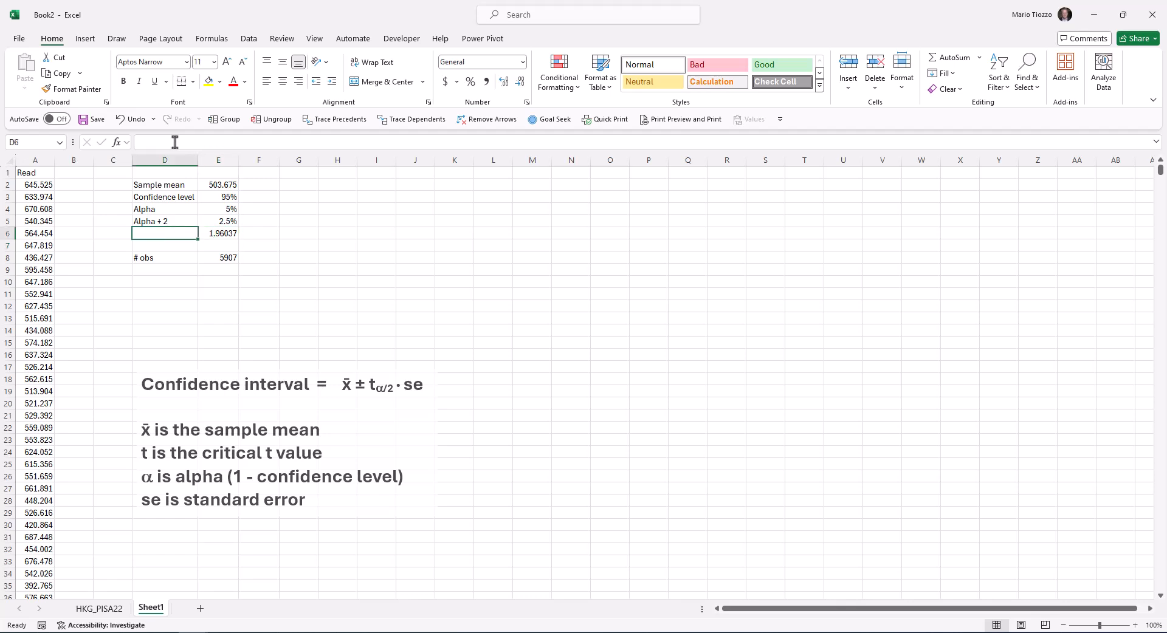
text(Critic)
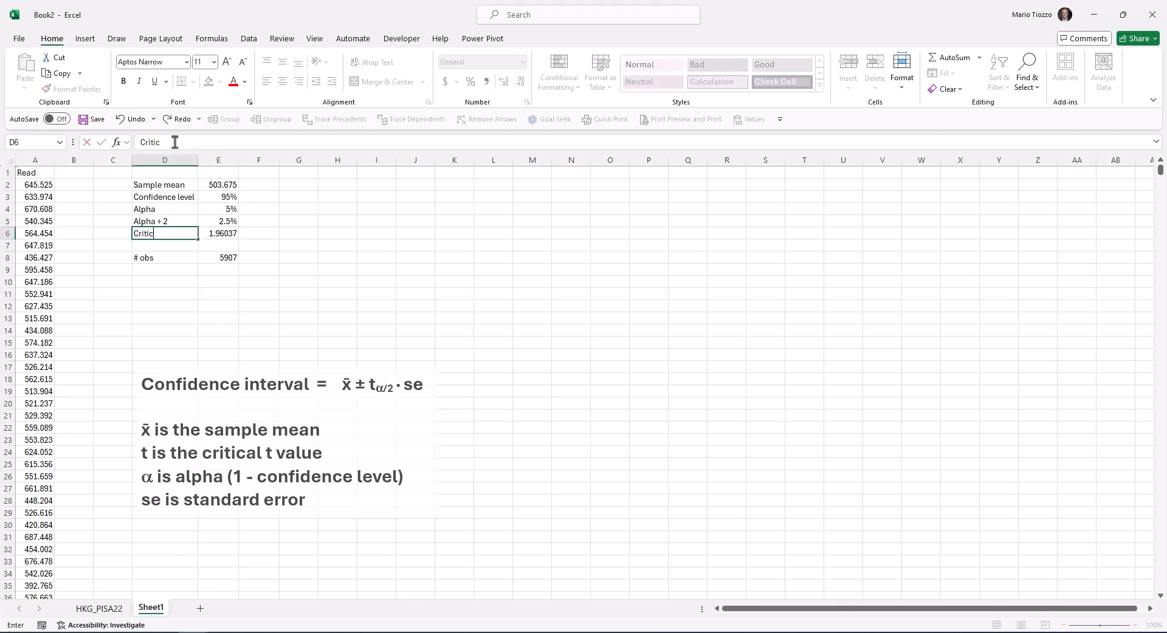
text(al T value)
key(Return)
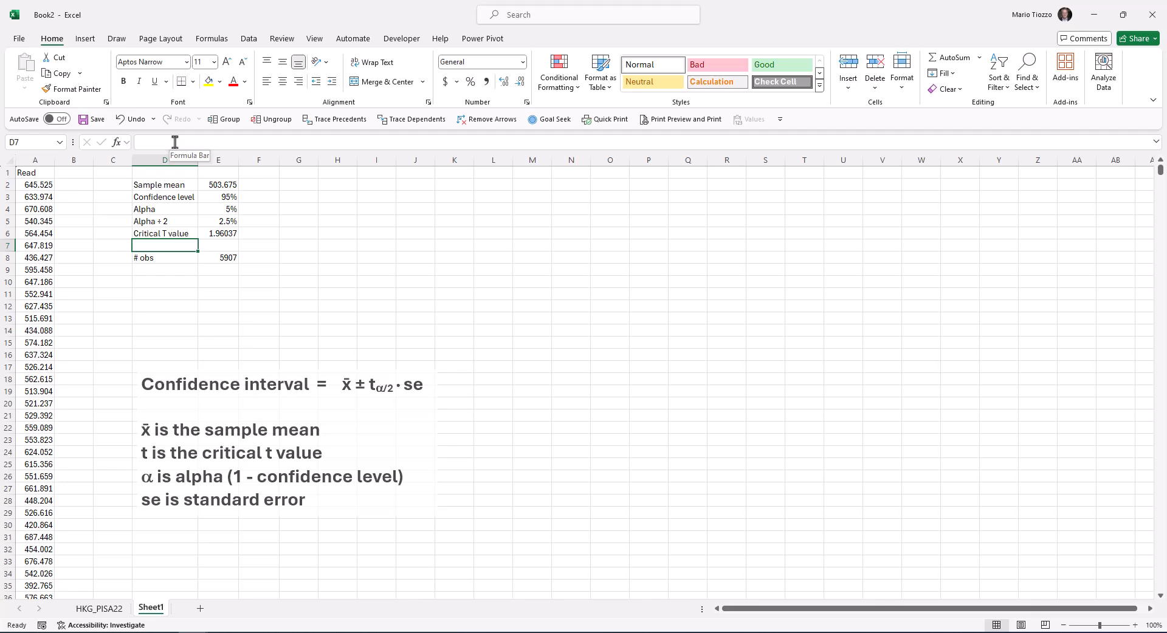
Calculate the sample standard deviation of the Read scores in E7 with STDEV.S over A2:A5908
key(Right)
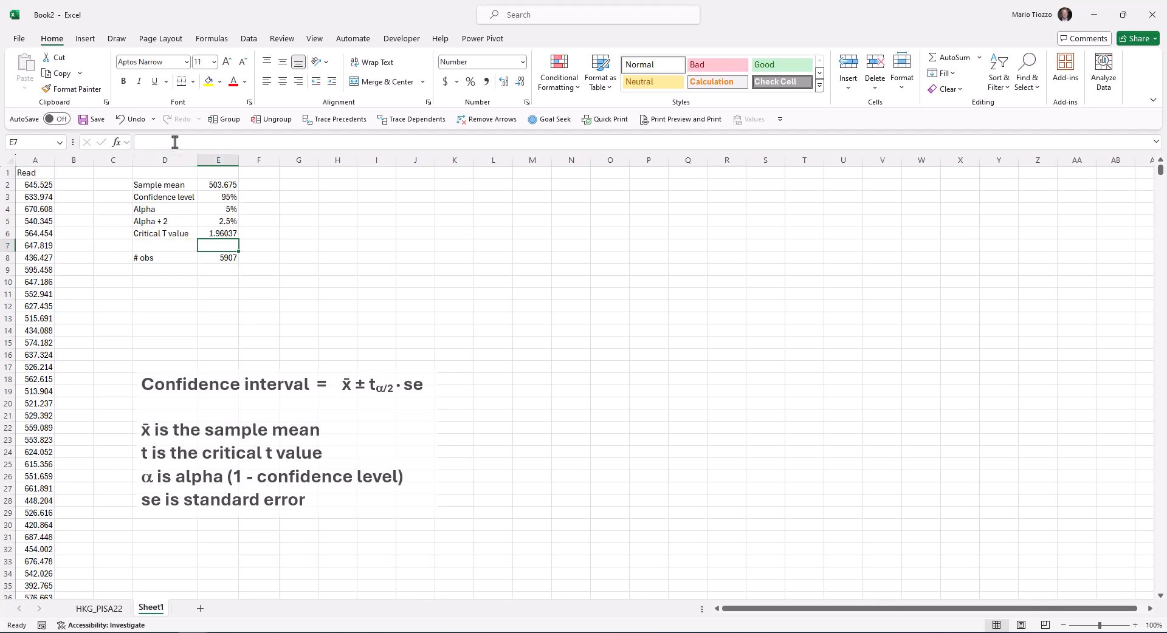
text(=stdev)
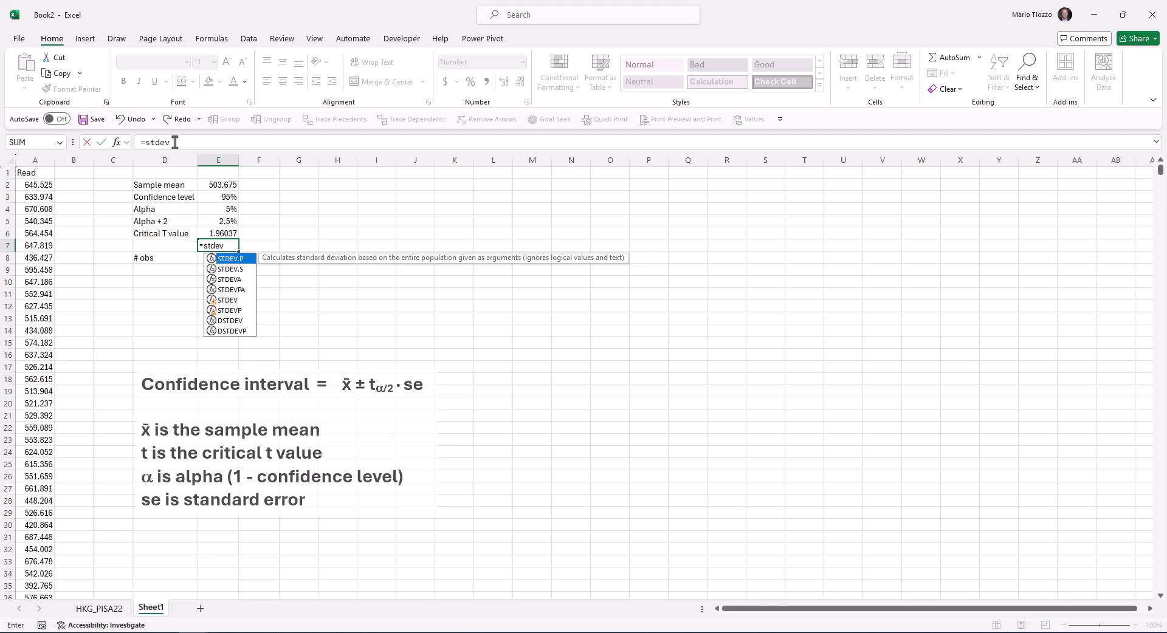
text(.s()
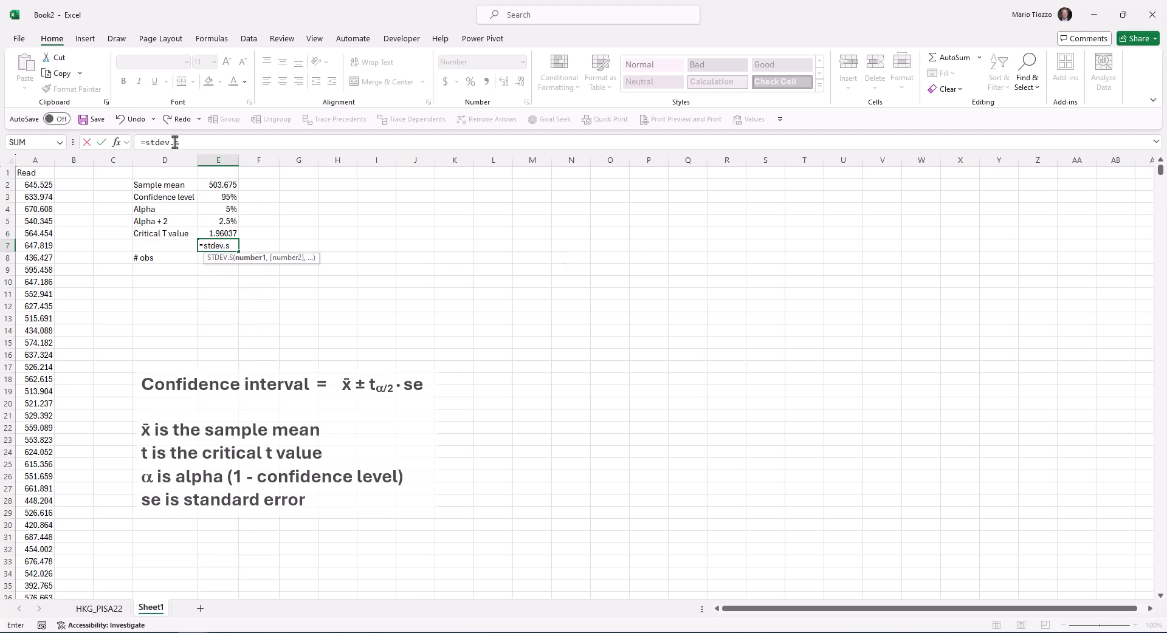
click(31, 184)
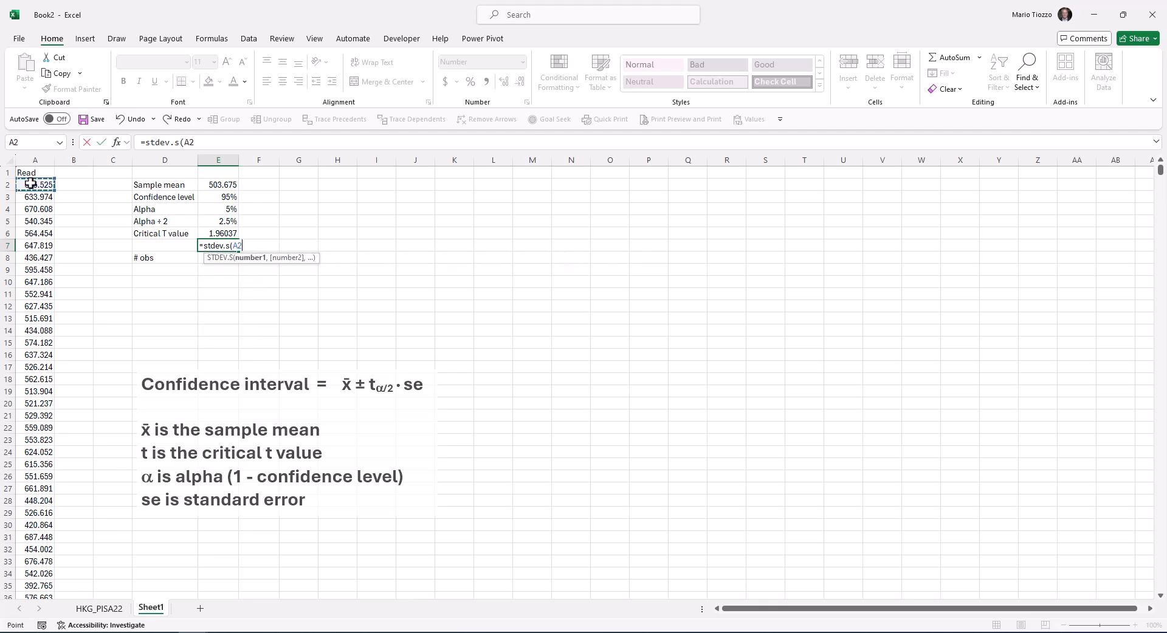
key(ctrl+shift+Down)
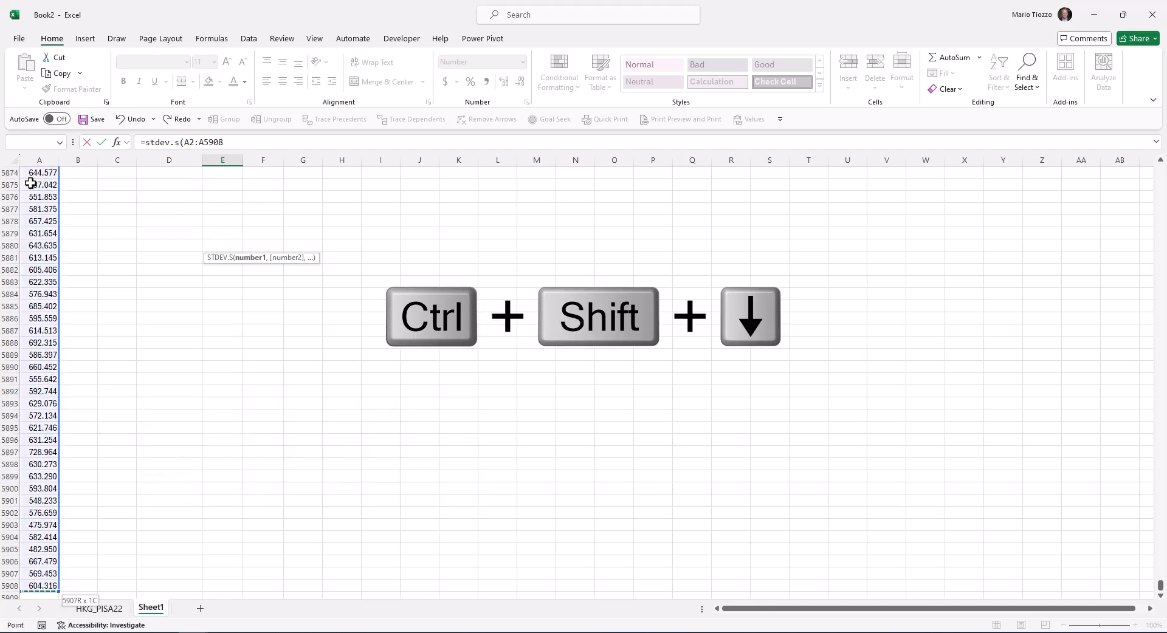
text())
key(Return)
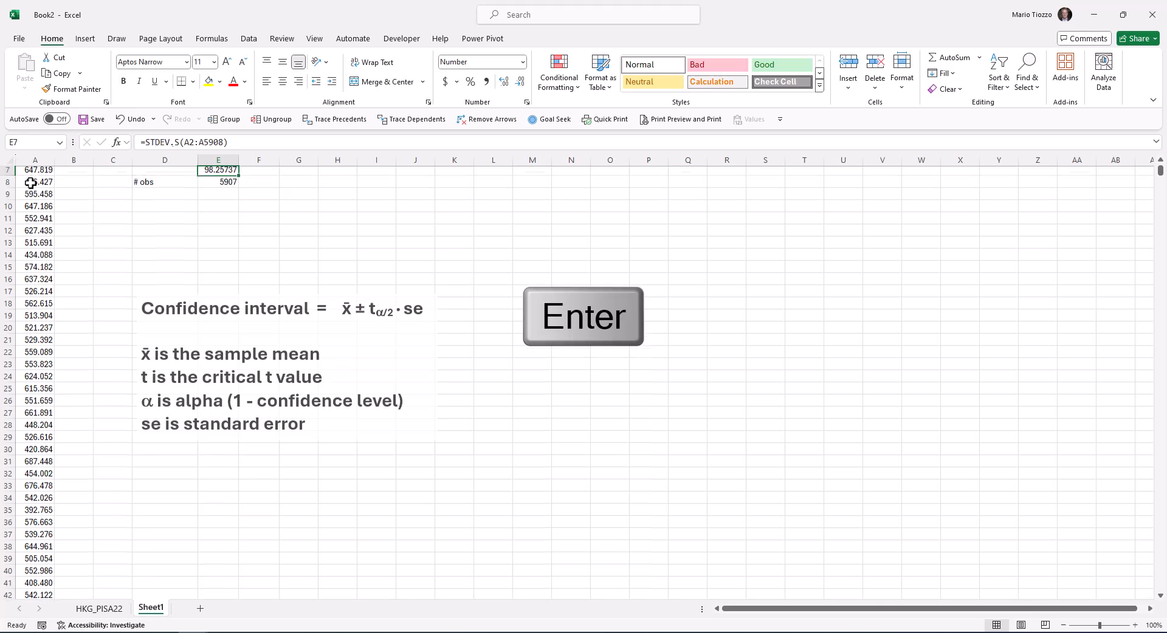
Label the standard deviation by entering "Sample STD" in D7
key(Left)
text(Sample)
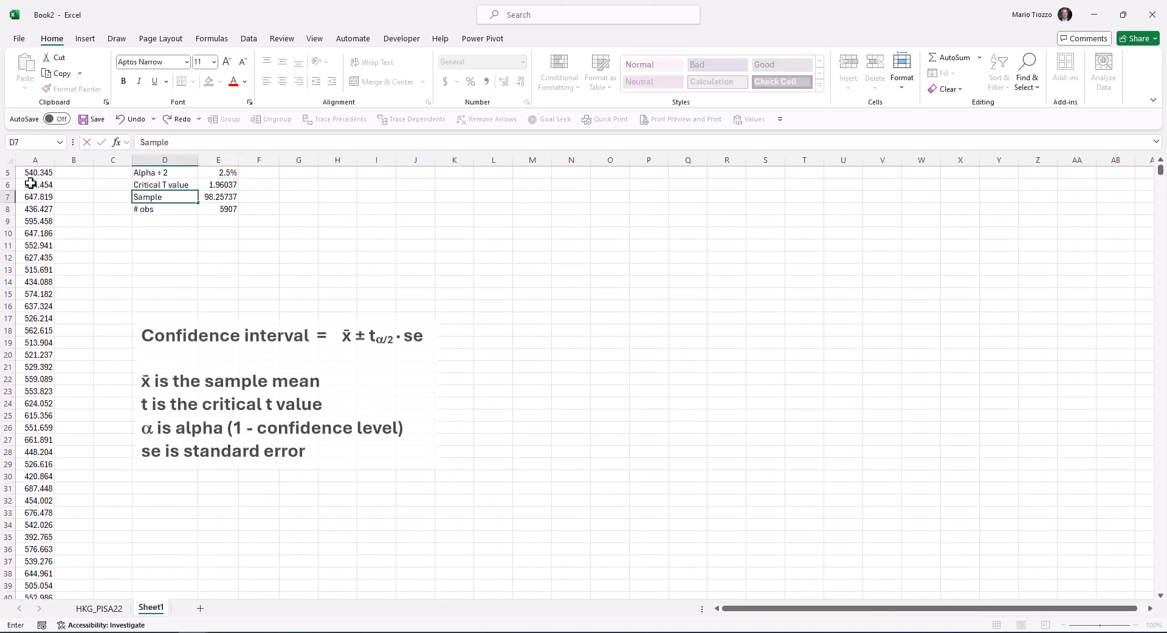
text( STD)
key(Return)
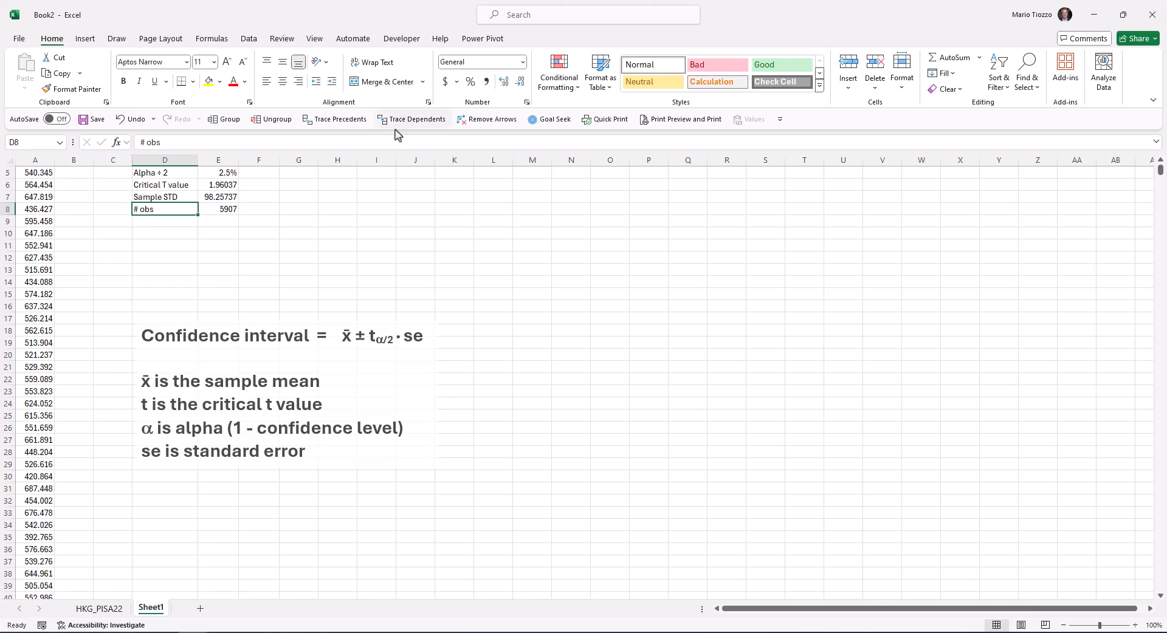
Calculate the standard error in E9 as E7/SQRT(E8), dividing the standard deviation by the square root of the observation count
click(225, 221)
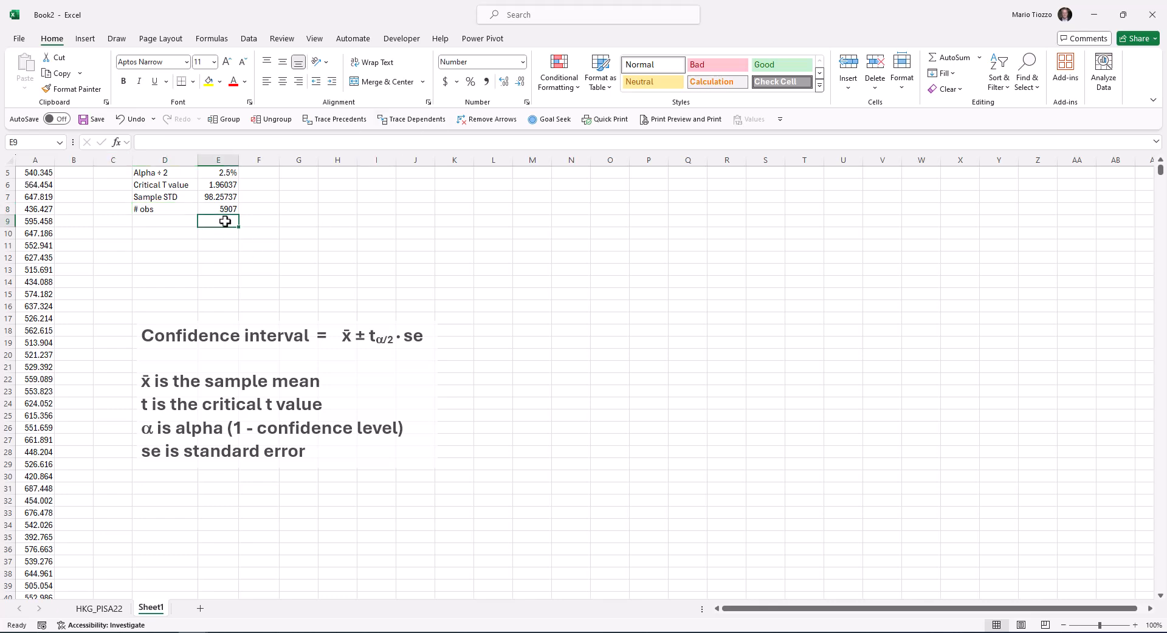
text(=)
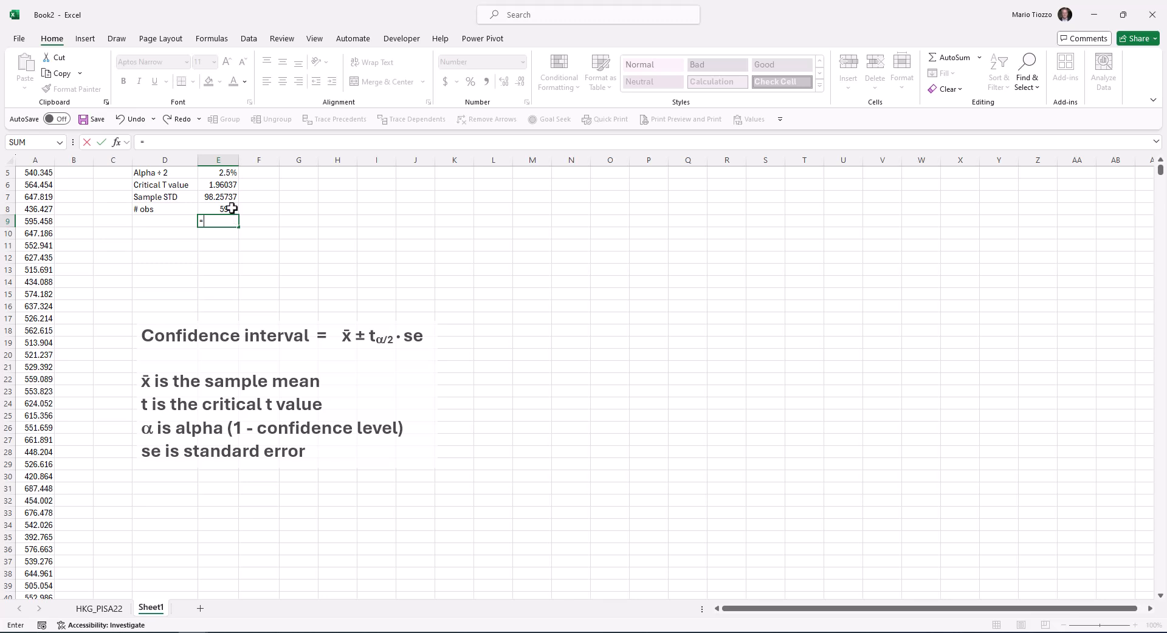
click(221, 196)
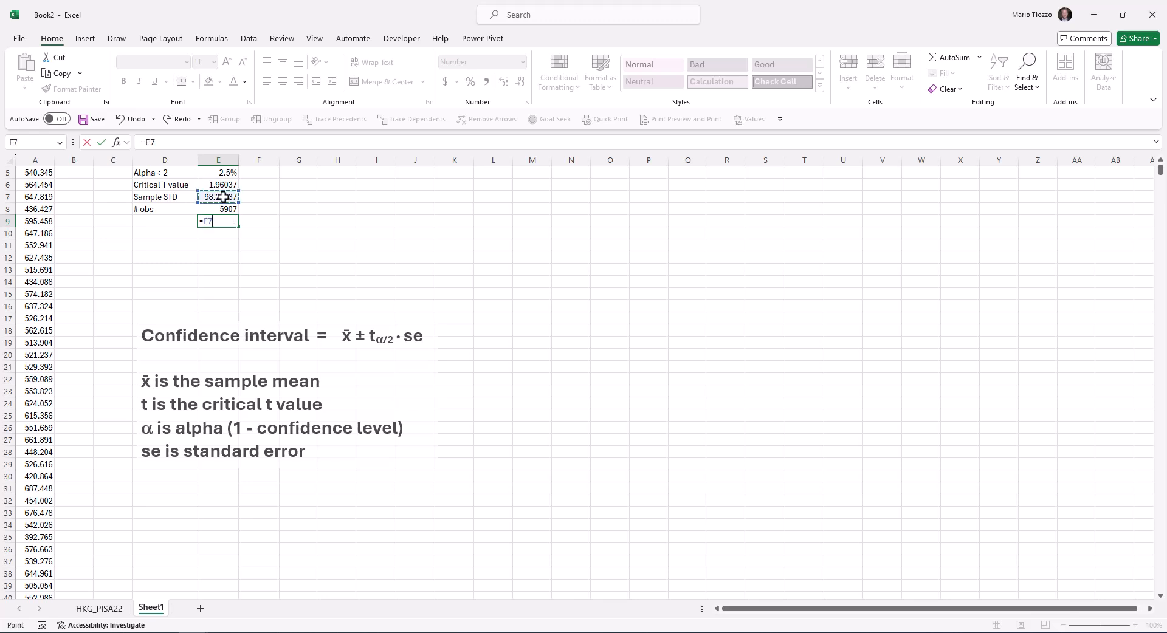
text(/sq)
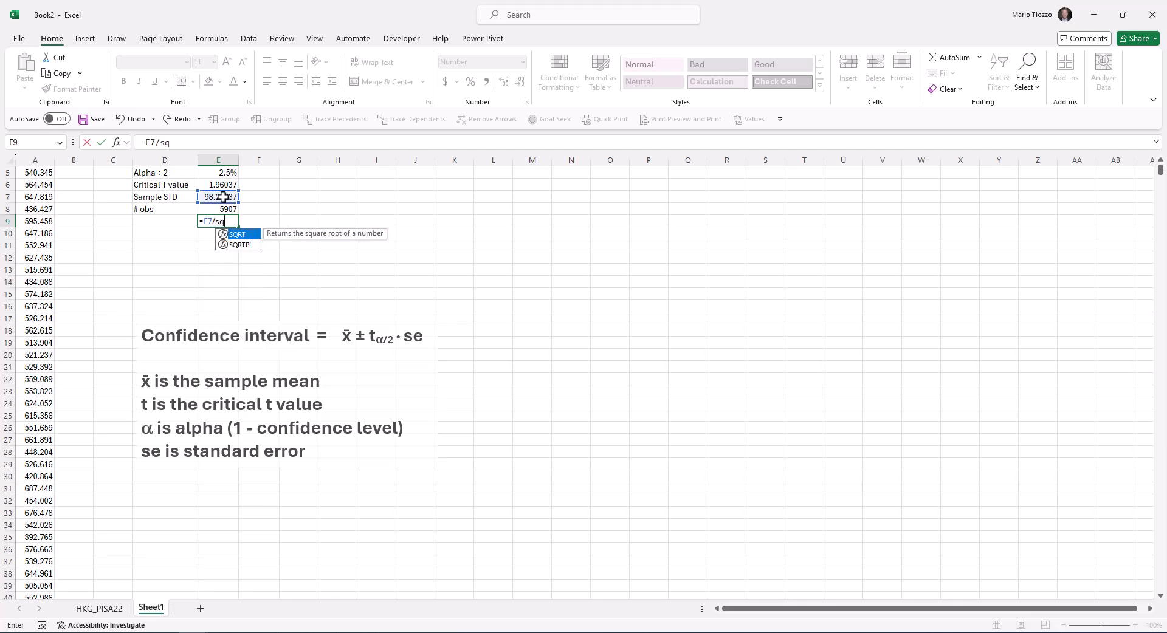
text(rt()
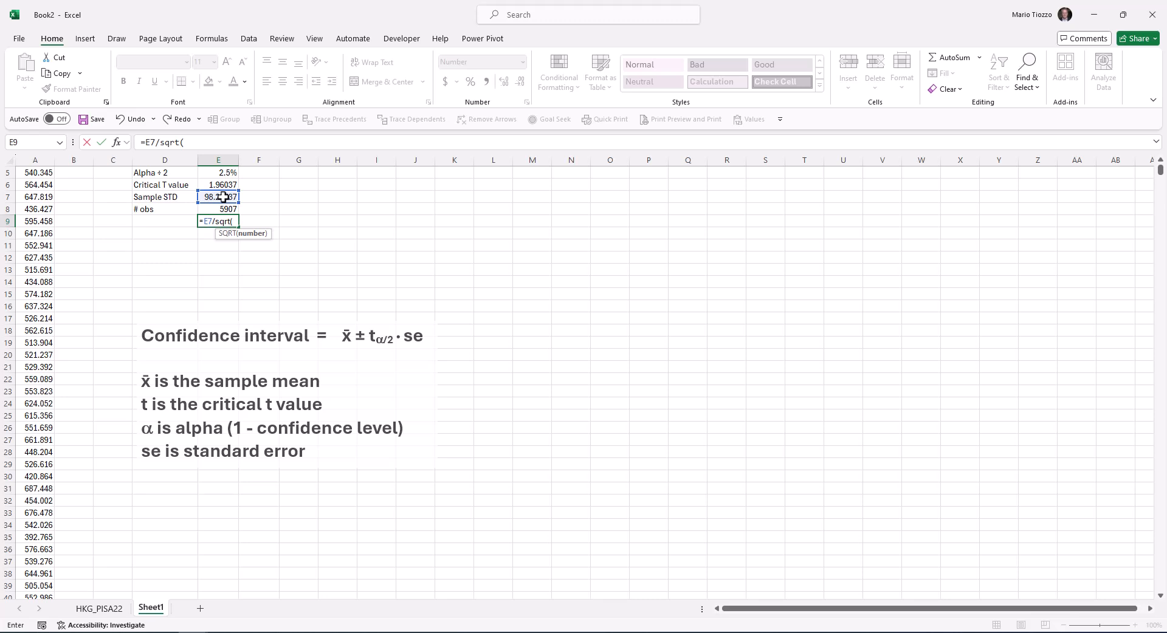
click(231, 208)
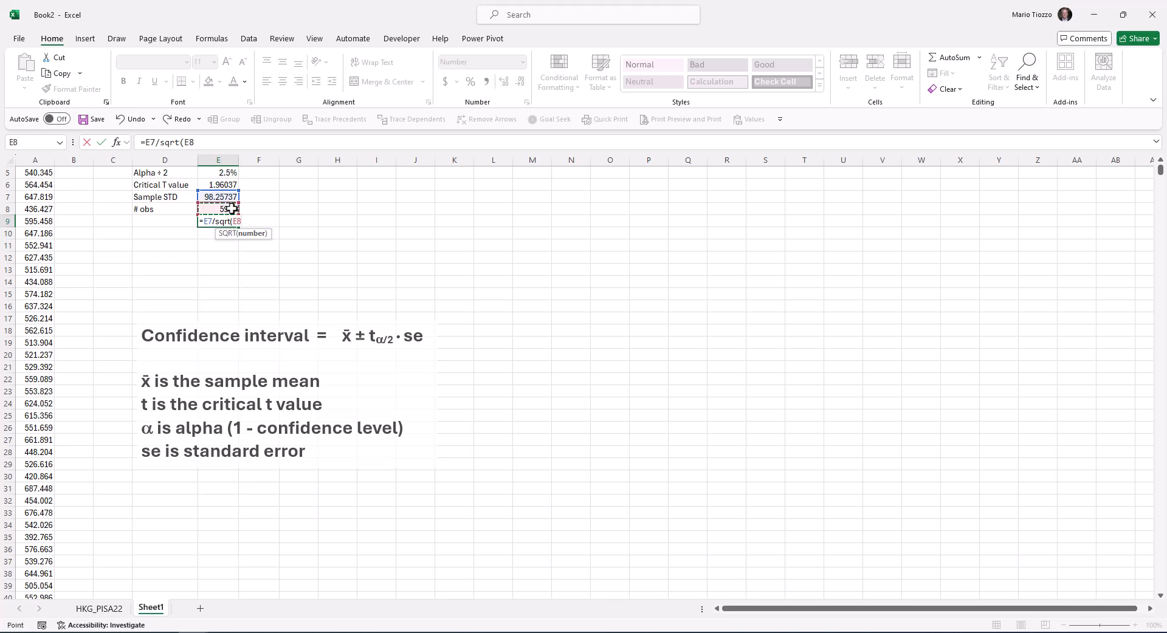
text())
key(Return)
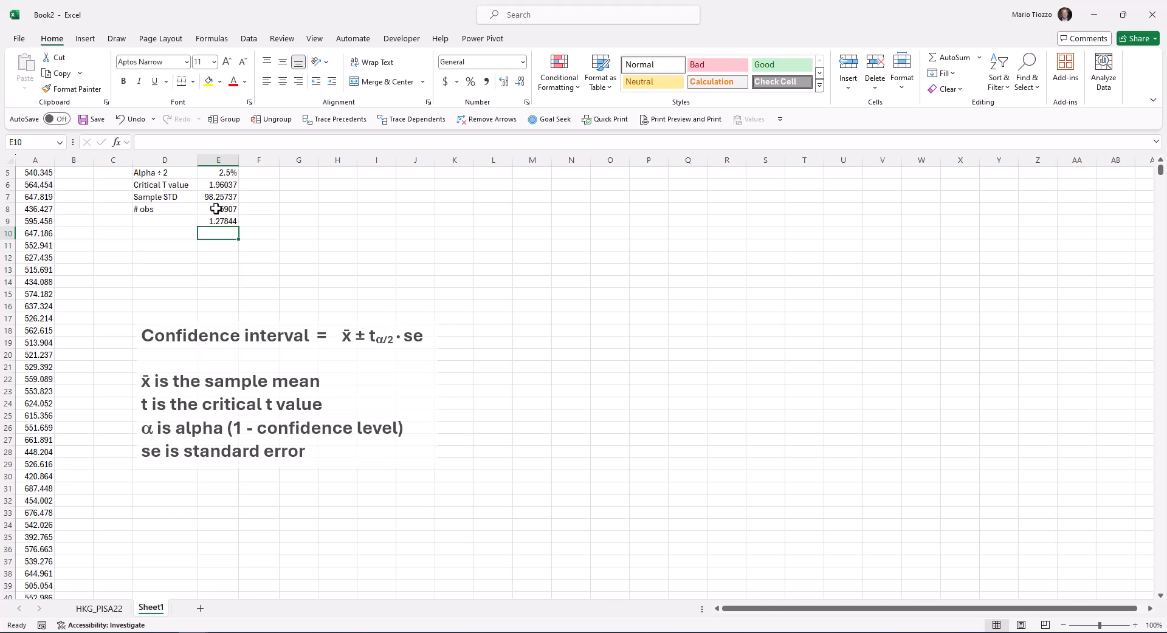
Label the standard error by entering "Sample STE" in D9
click(151, 222)
text(Sample STE)
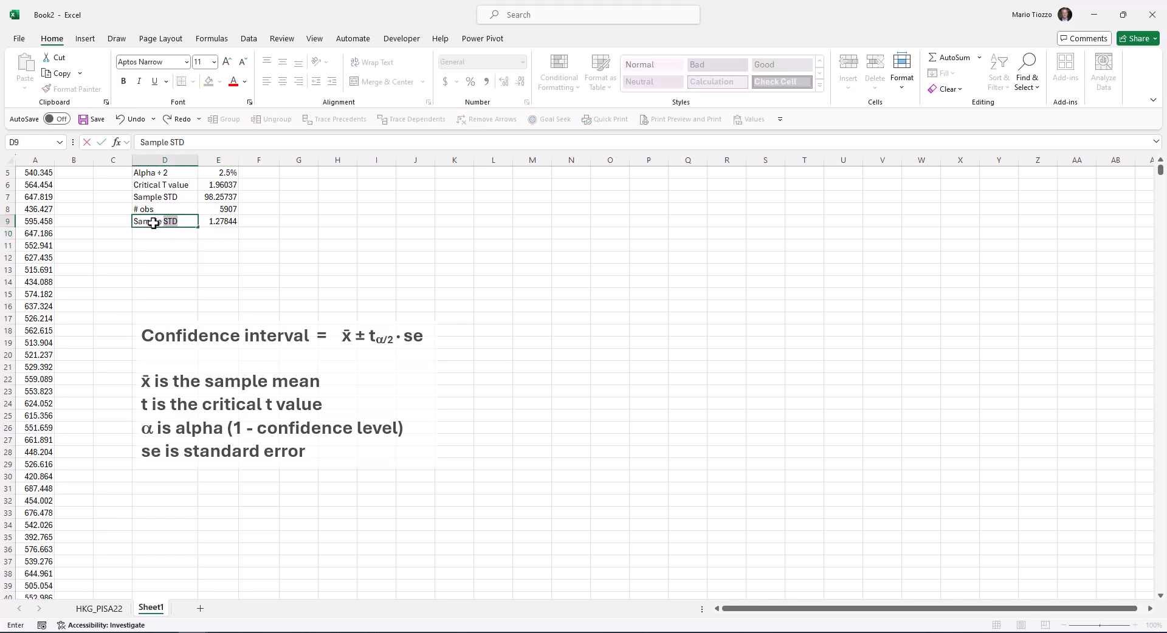
key(Return)
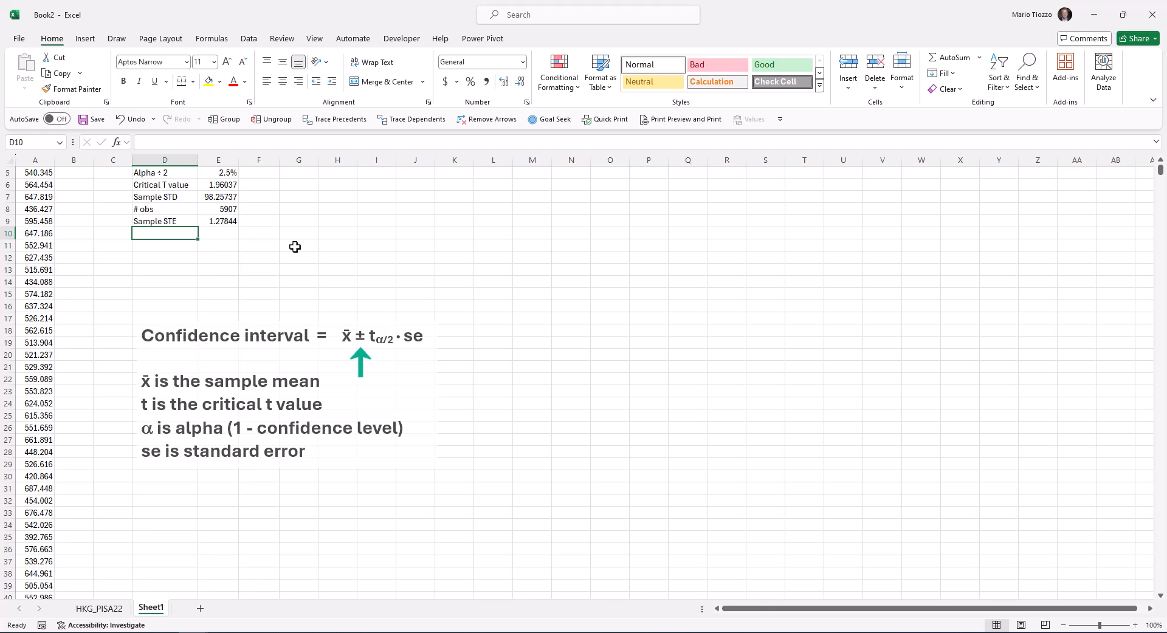
Calculate the interval's upper bound in E11 as E2+E6*E9, adding critical t times standard error to the sample mean
key(Down)
key(Right)
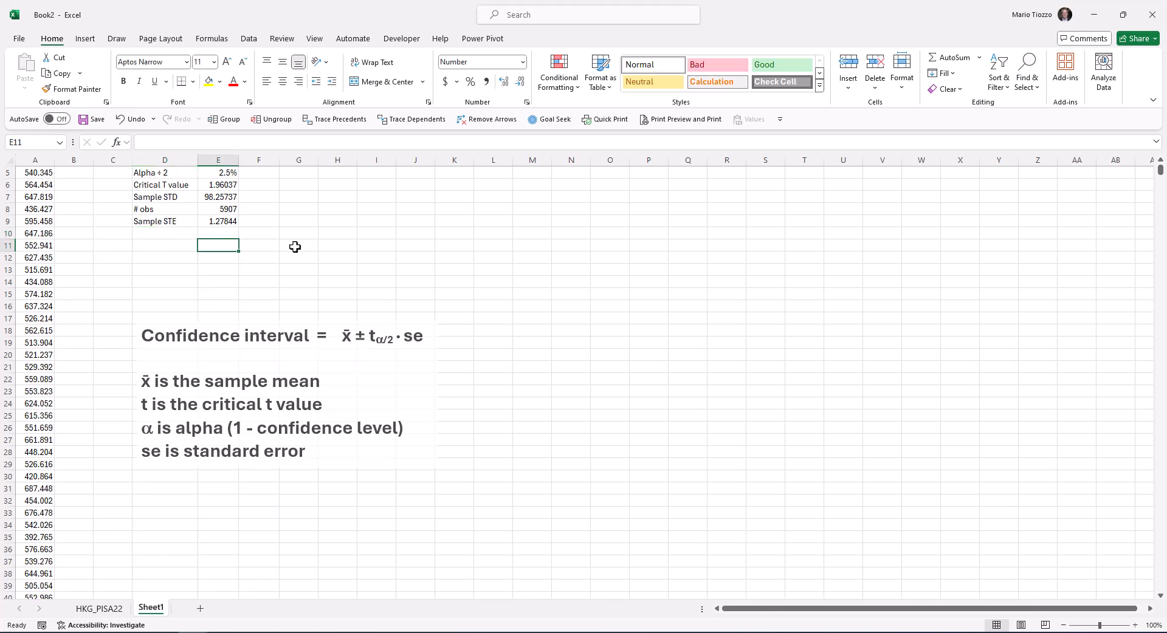
text(=)
scroll(294, 247, up, 2)
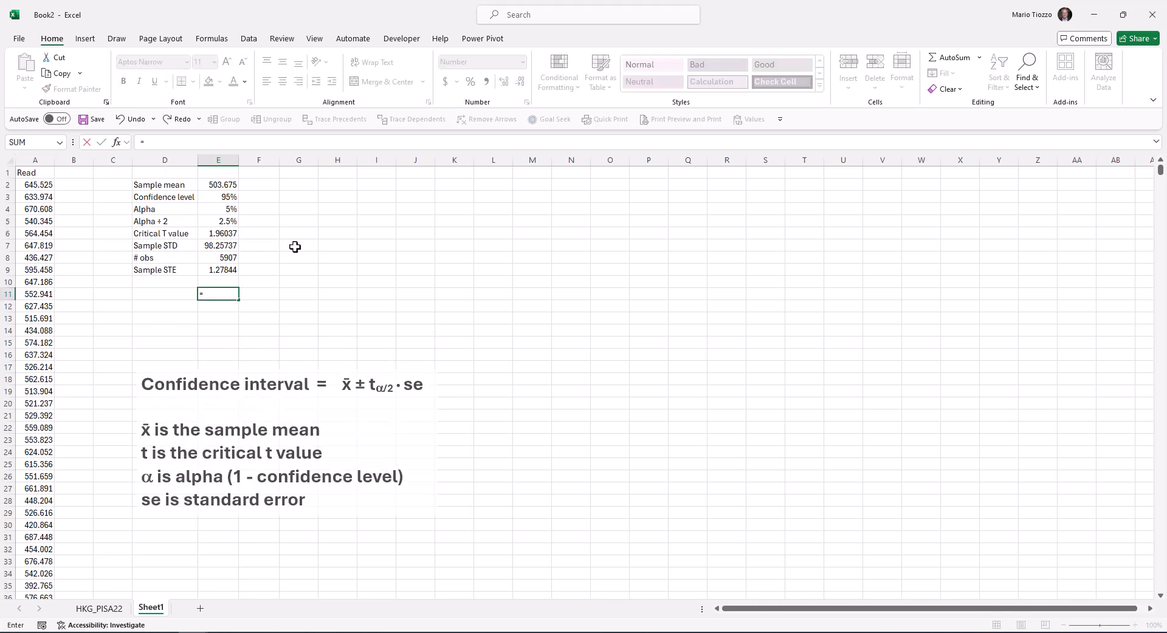
click(215, 185)
text(+)
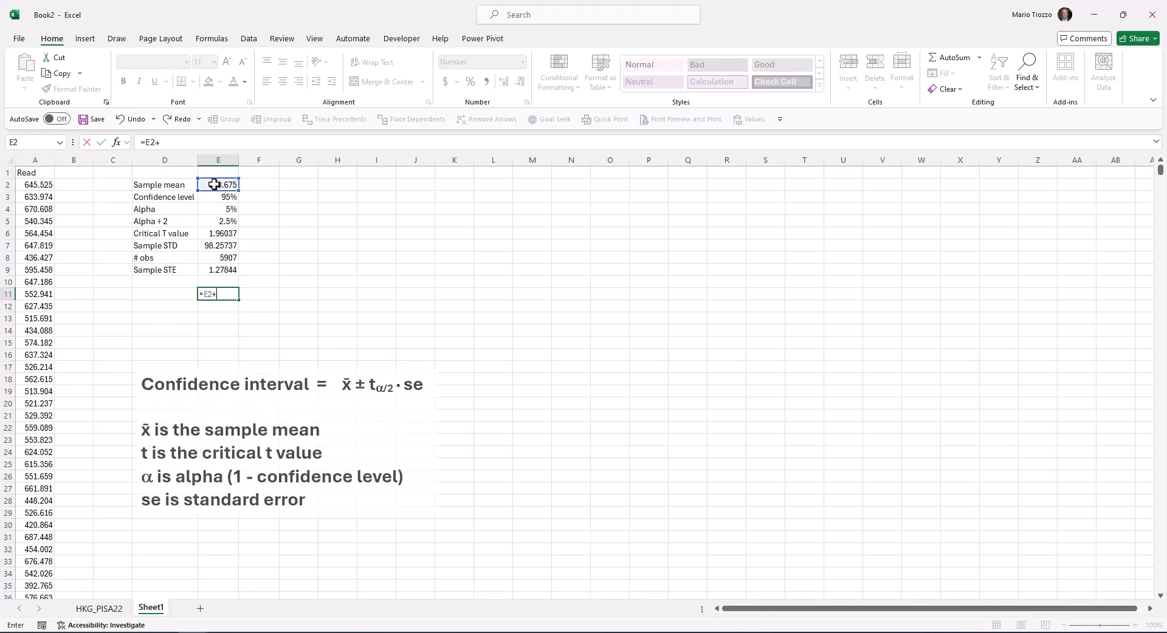
click(216, 234)
text(*)
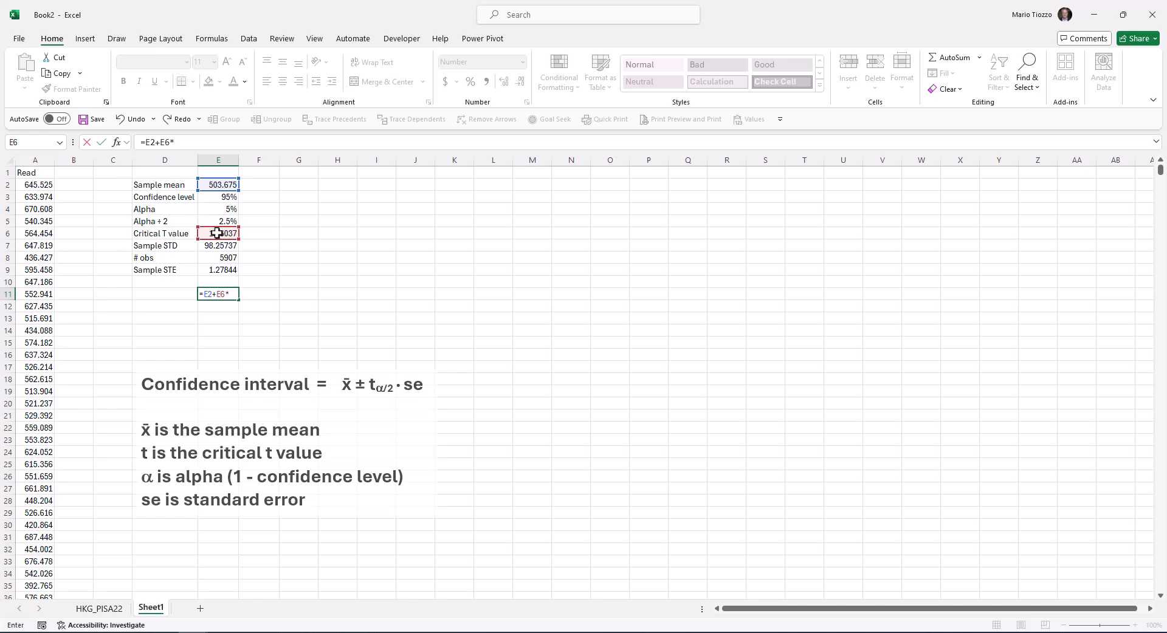
click(225, 271)
key(Return)
Label the two interval bounds by entering "Upper limit" in D11 and "Lower limit" in D12
key(Up)
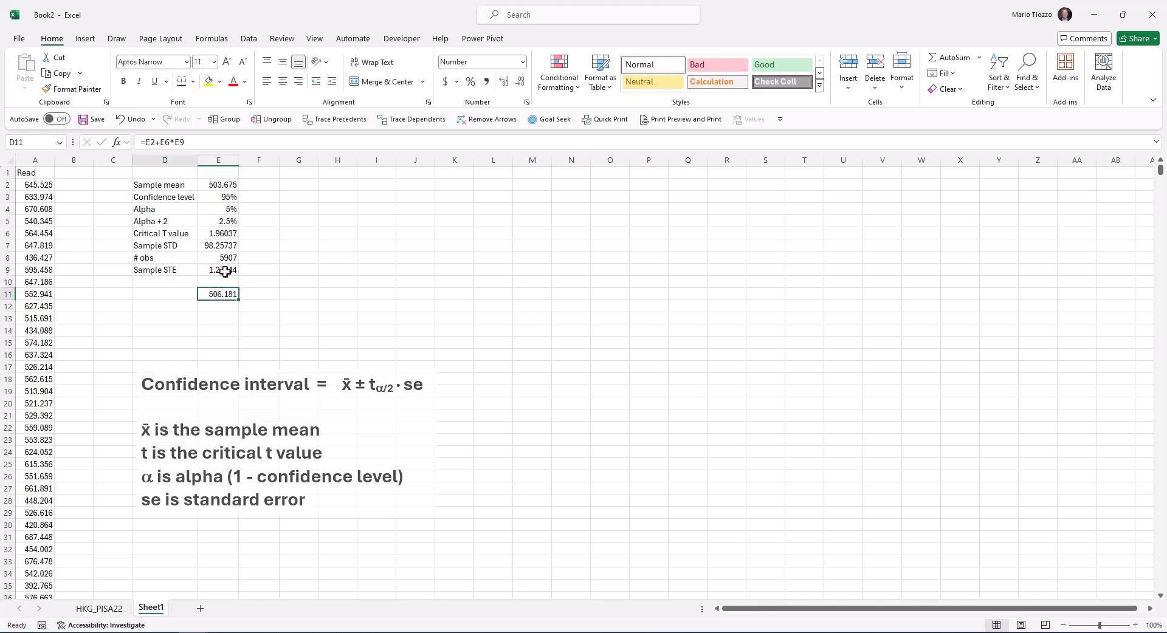
key(Left)
text(Upper limit)
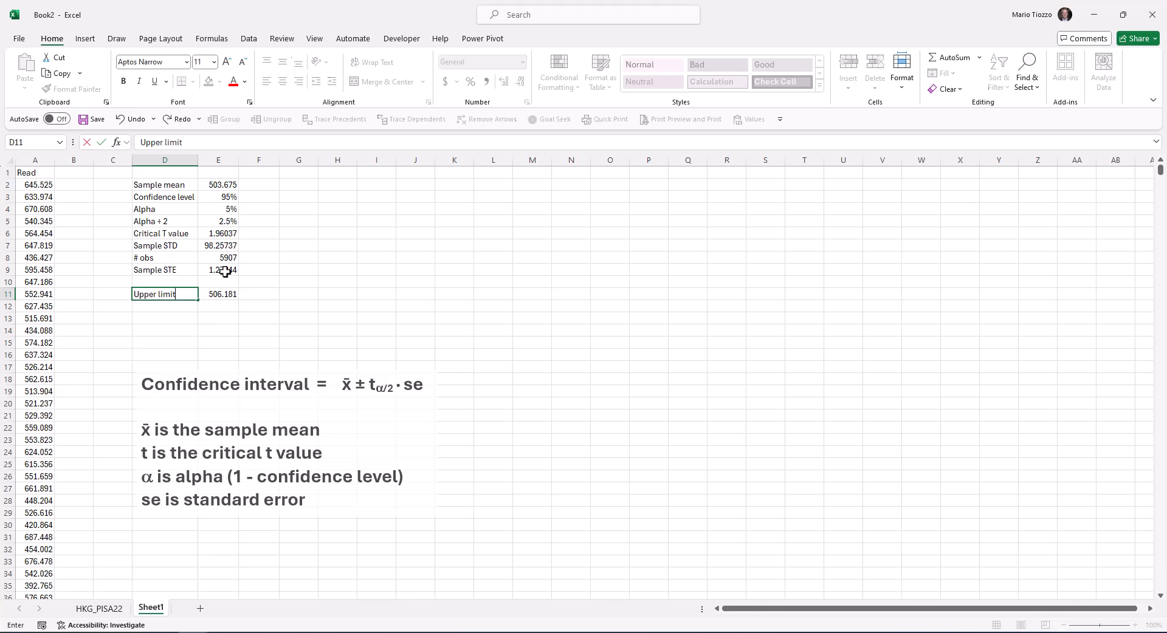
key(Return)
text(Lower limit)
key(Tab)
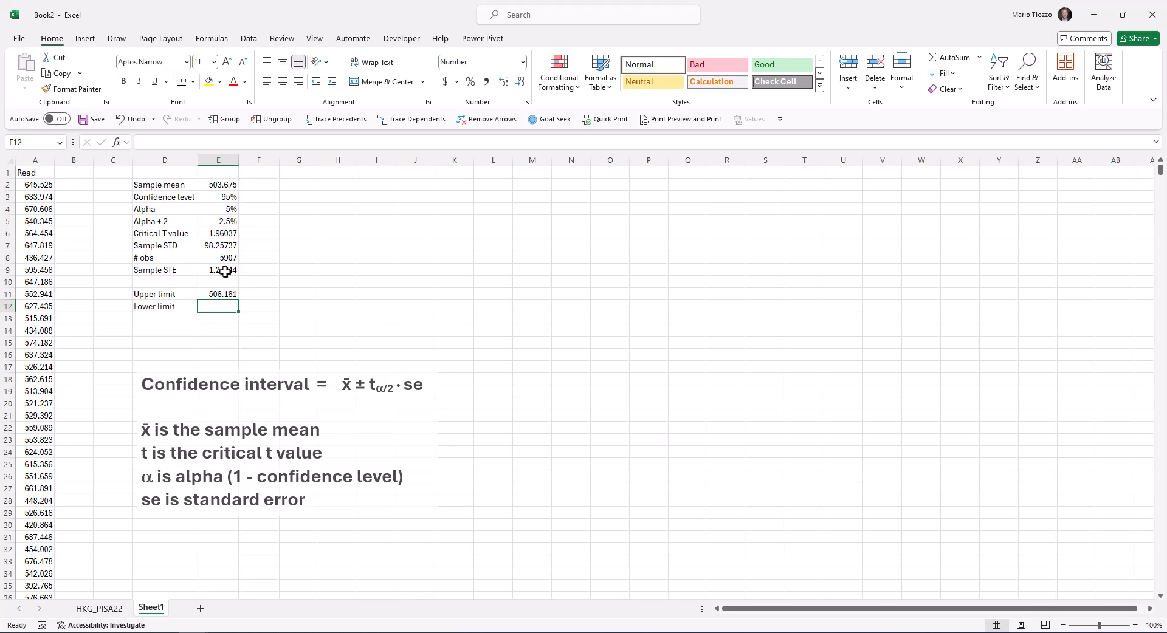
Calculate the interval's lower bound in E12 as E2-E6*E9, subtracting critical t times standard error from the sample mean
text(=)
click(221, 182)
text(-)
click(213, 234)
text(*)
click(227, 269)
key(Return)
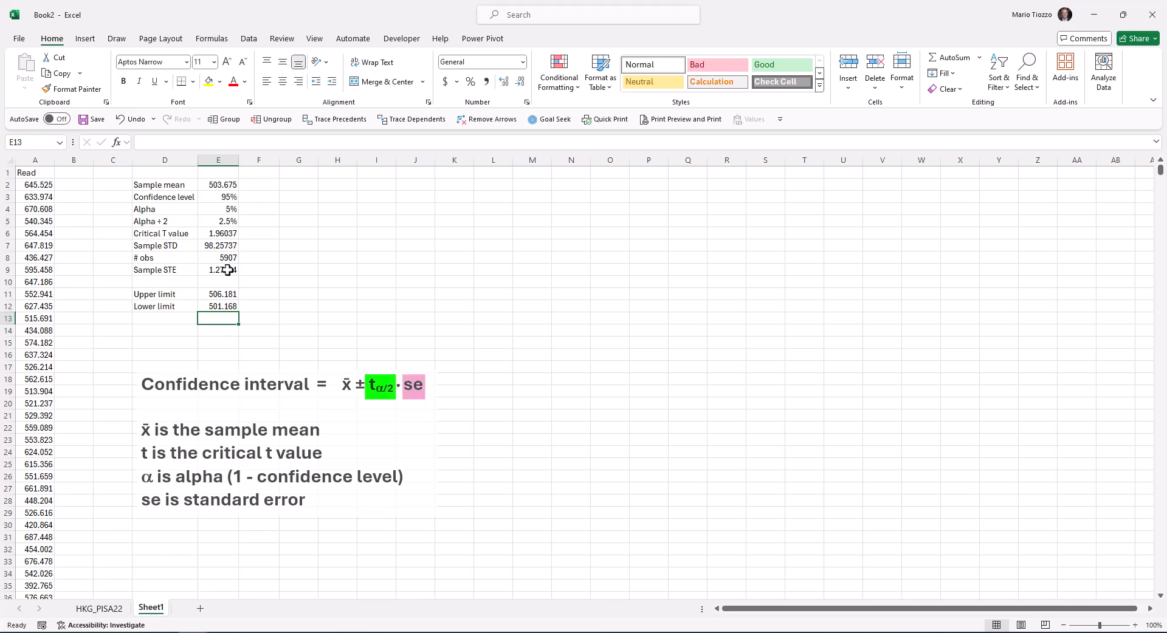
Add the label "Margin of error" in D14
click(167, 334)
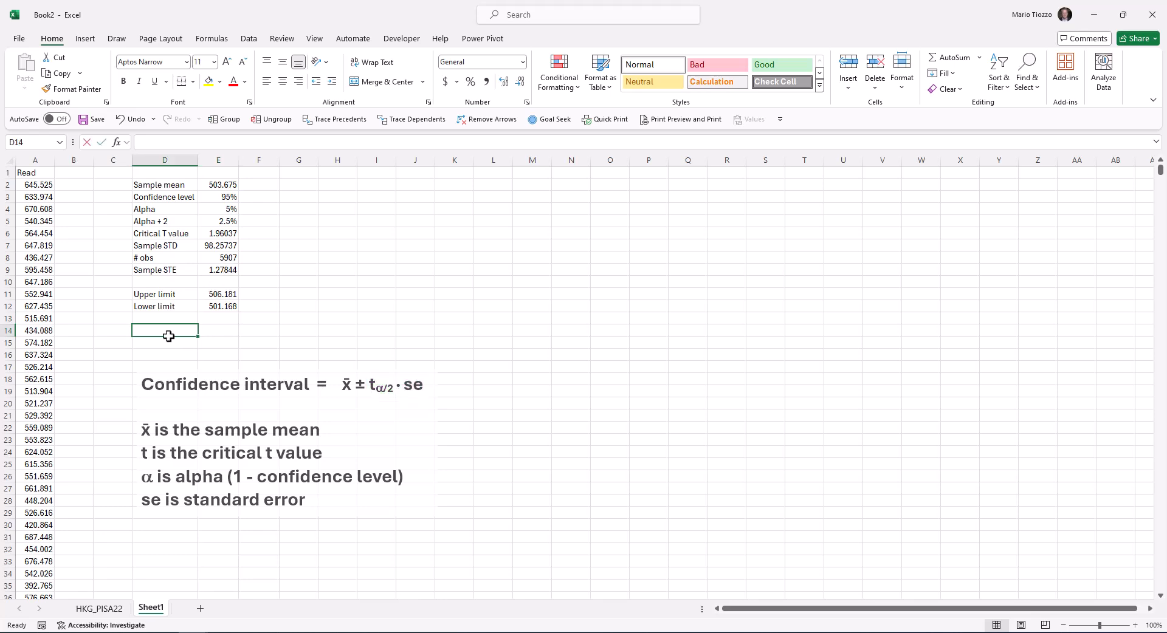
text(Margin of error)
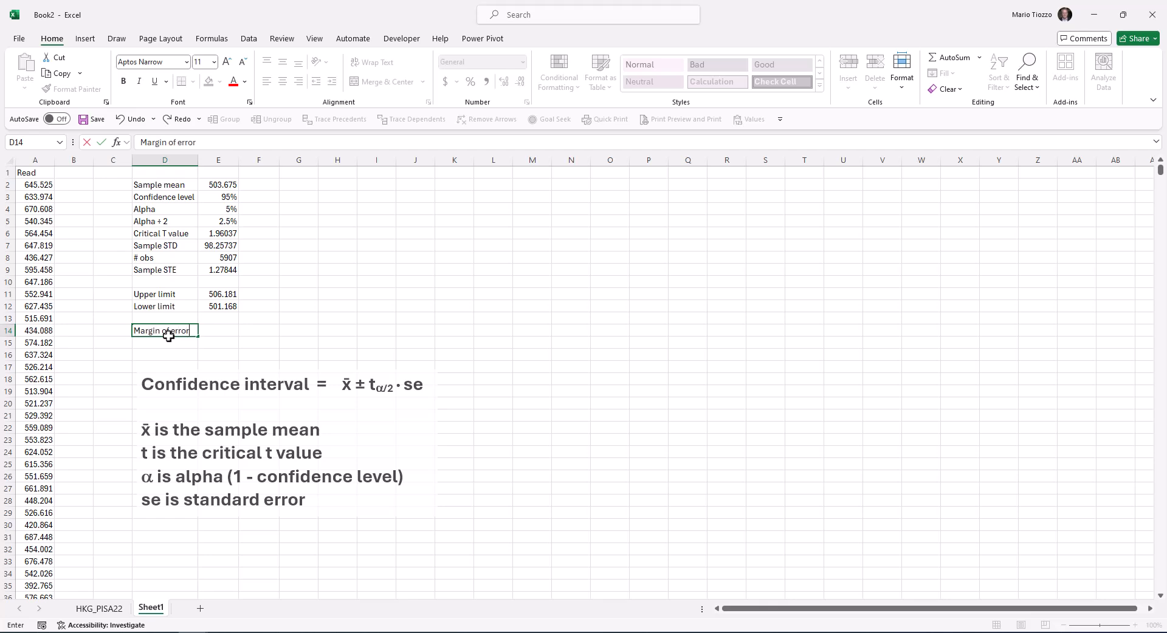
key(Tab)
Calculate the margin of error in E14 with CONFIDENCE.T(E4,E7,E8), using alpha, the sample standard deviation and the observation count
text(=)
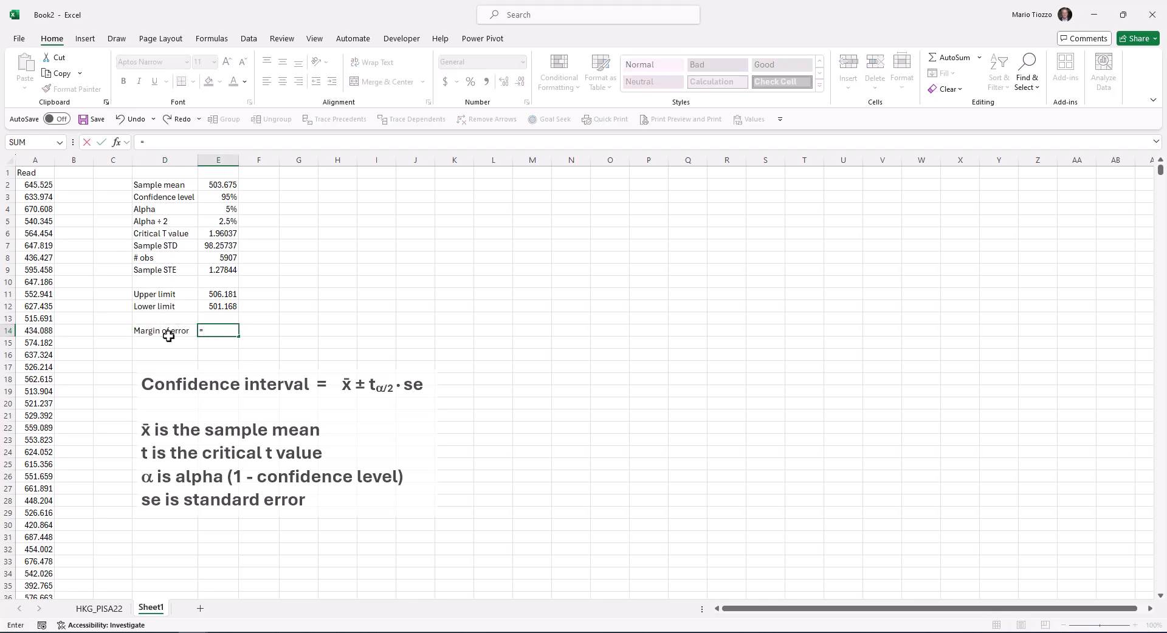
text(co)
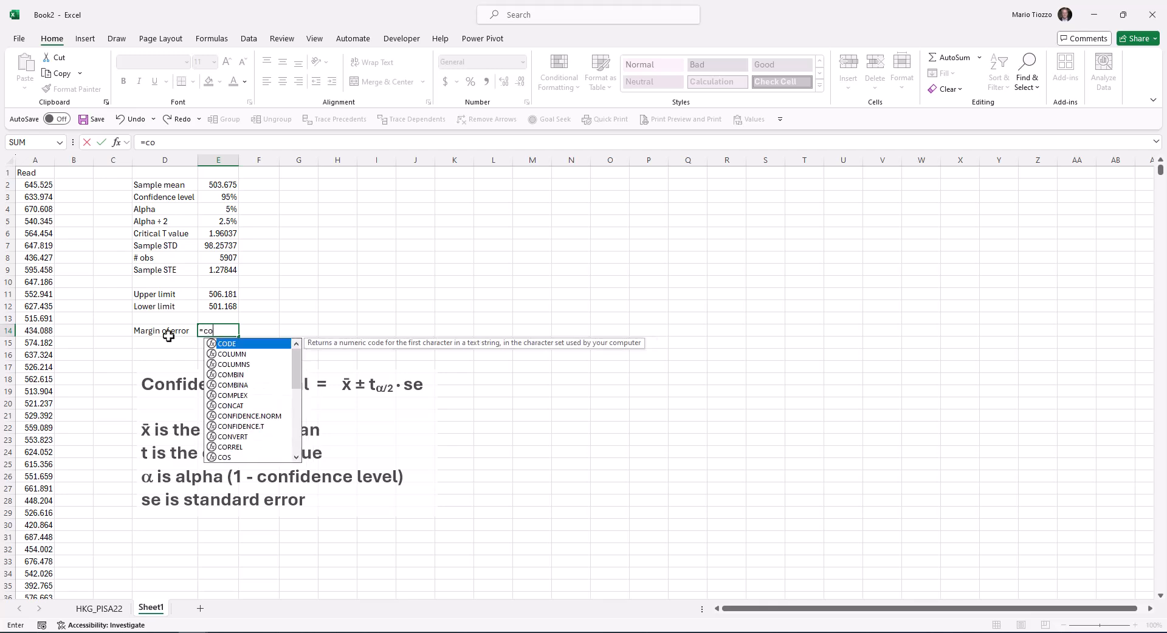
text(nfidence.)
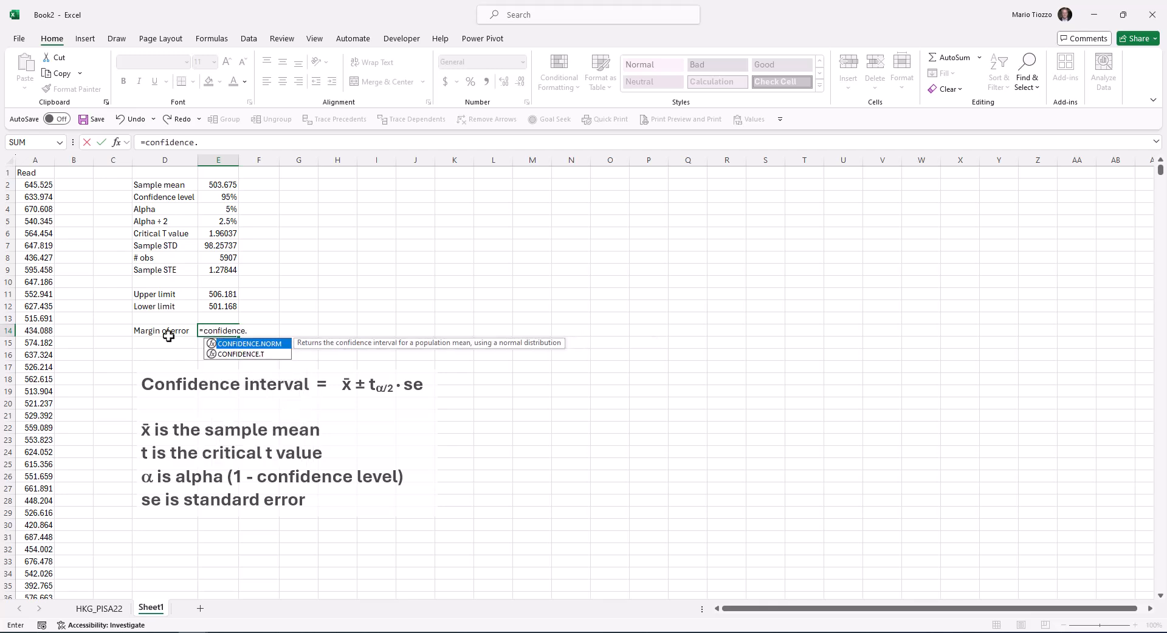
text(t()
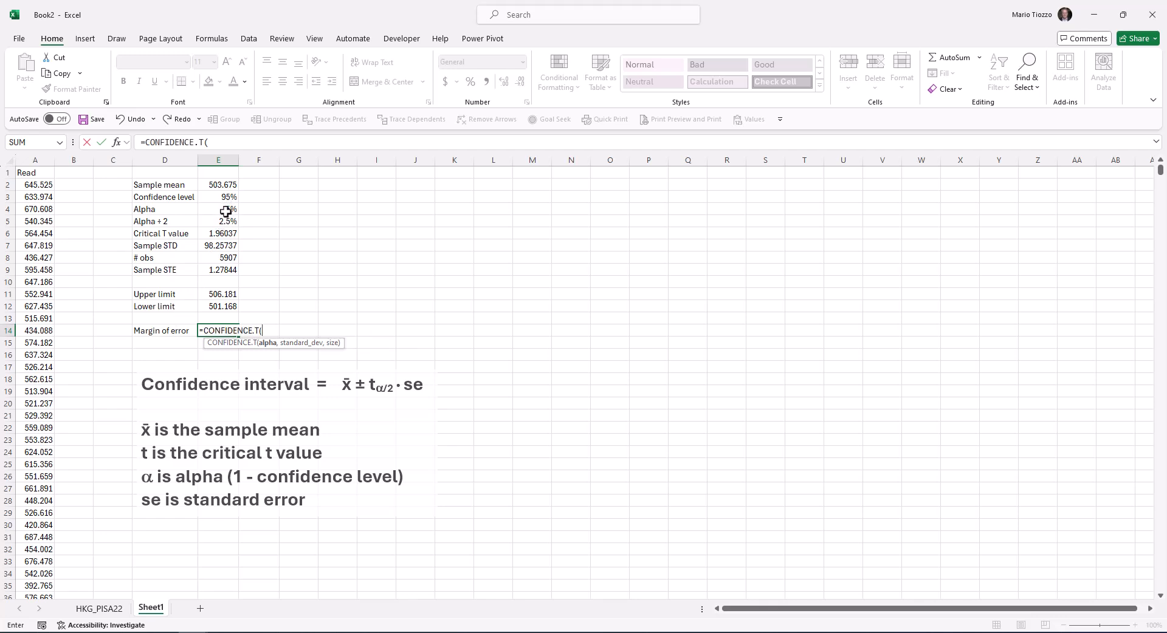
click(223, 209)
text(,)
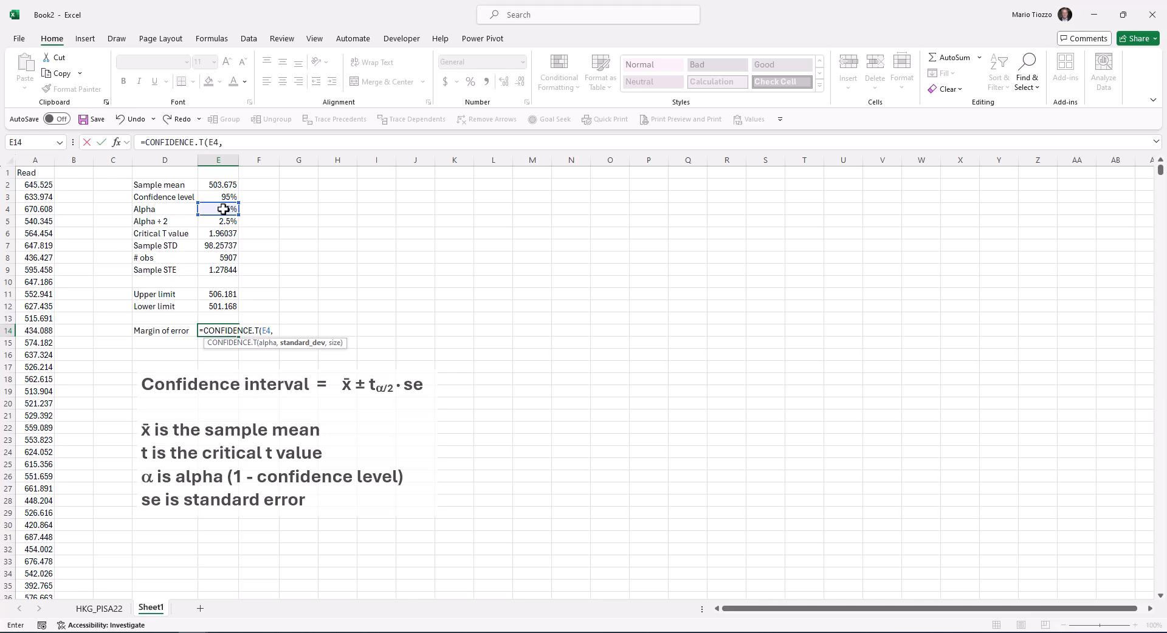
click(221, 245)
text(,)
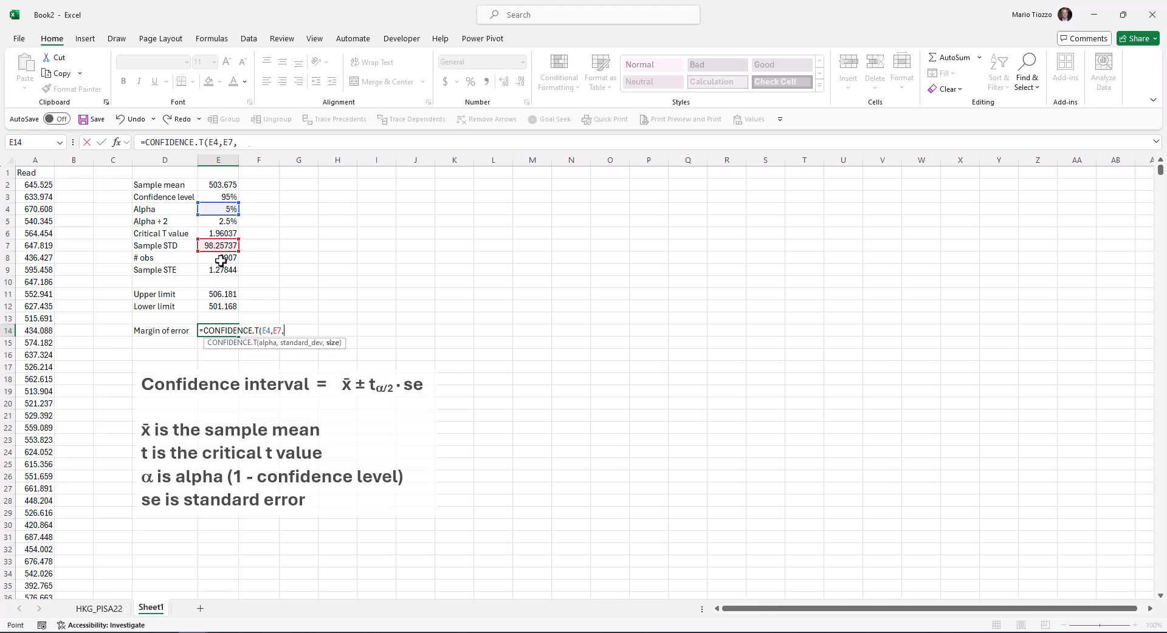
click(221, 258)
text())
key(Return)
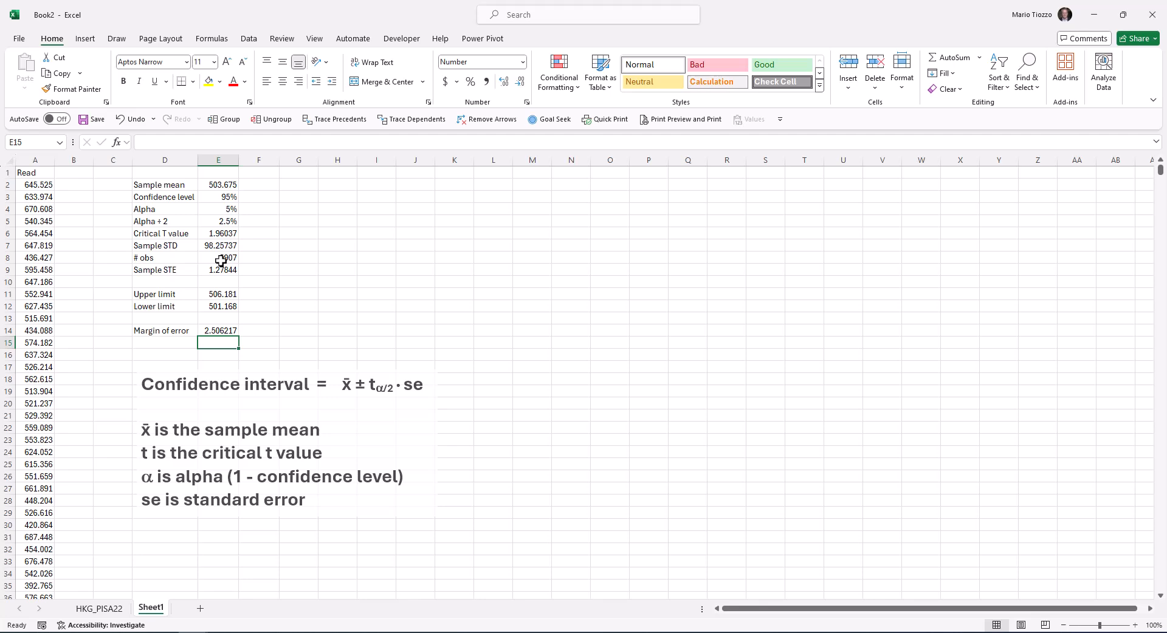
Cross-check the upper limit in F11 with E2+E14, adding the margin of error to the sample mean
click(257, 295)
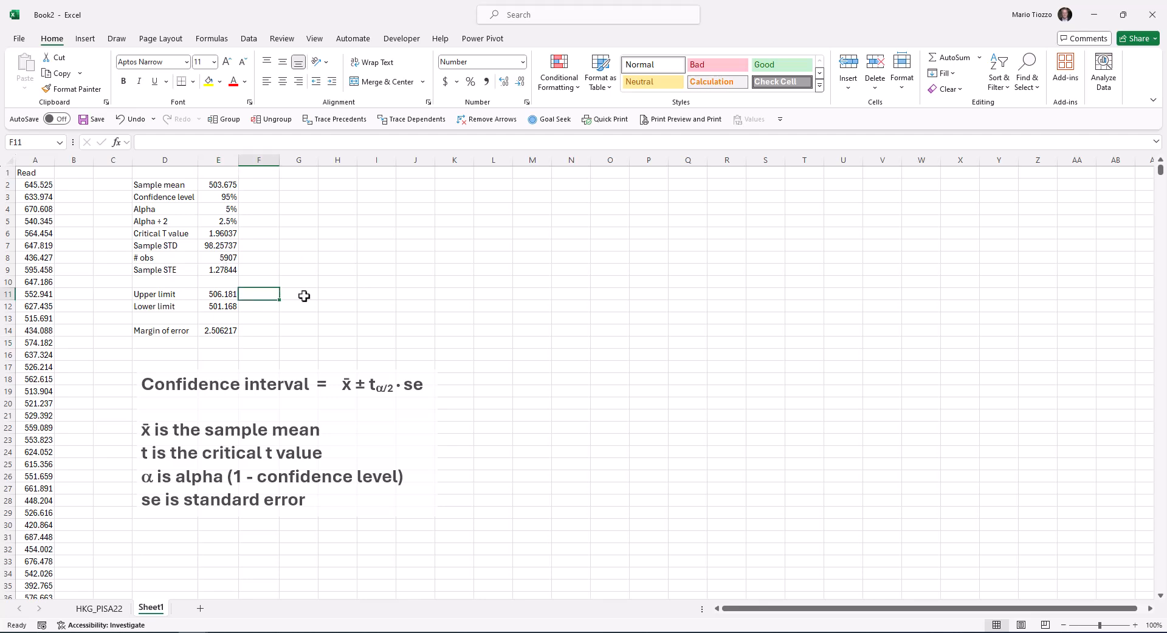
text(=)
click(219, 186)
text(+)
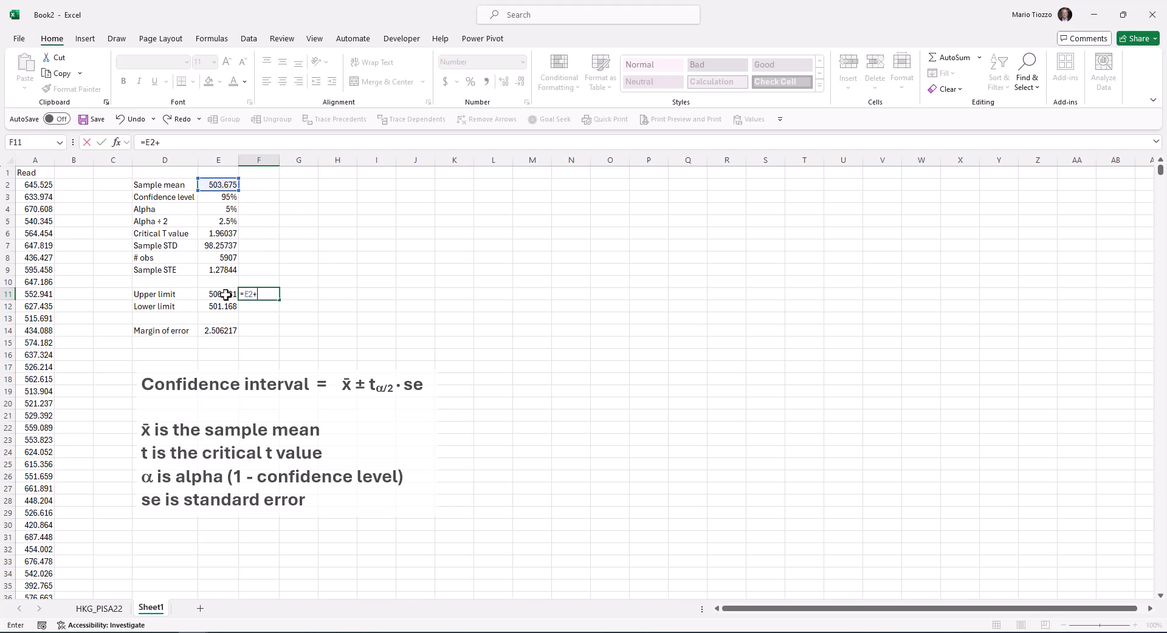
click(215, 335)
key(Return)
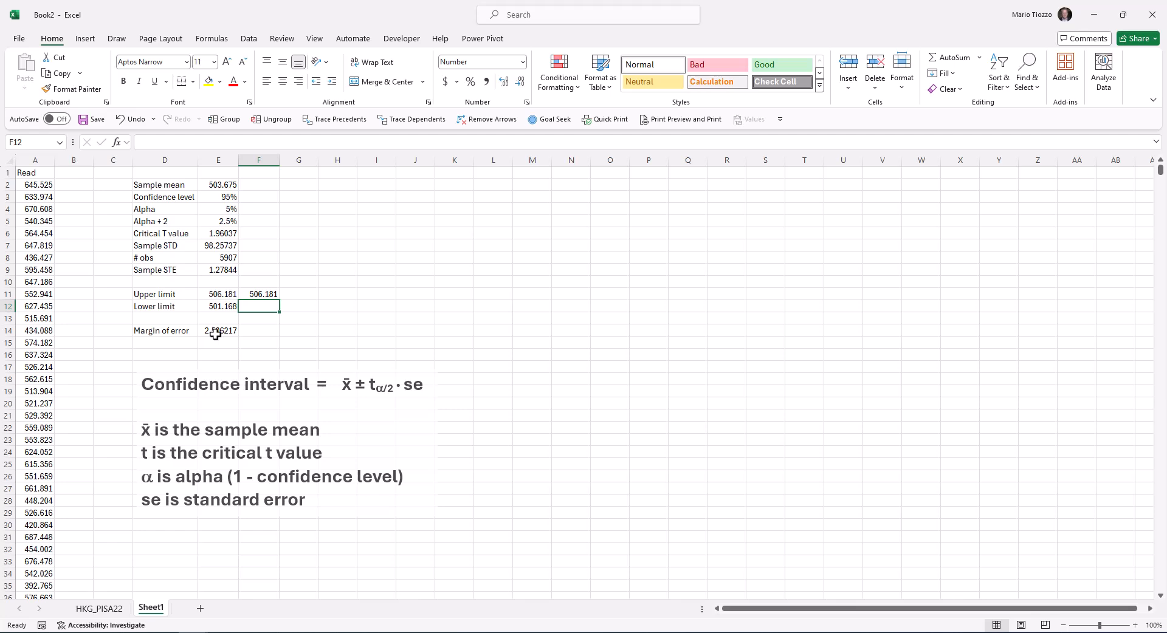
Cross-check the lower limit in F12 with E2-E14, subtracting the margin of error from the sample mean
text(=)
click(204, 185)
text(-)
click(226, 330)
key(Return)
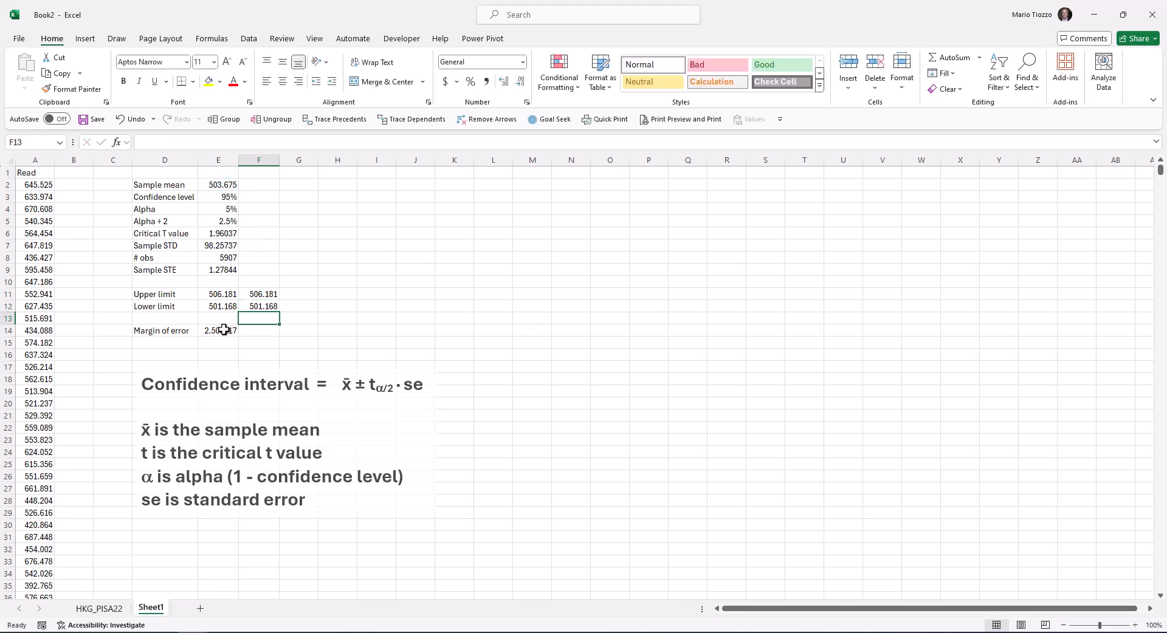